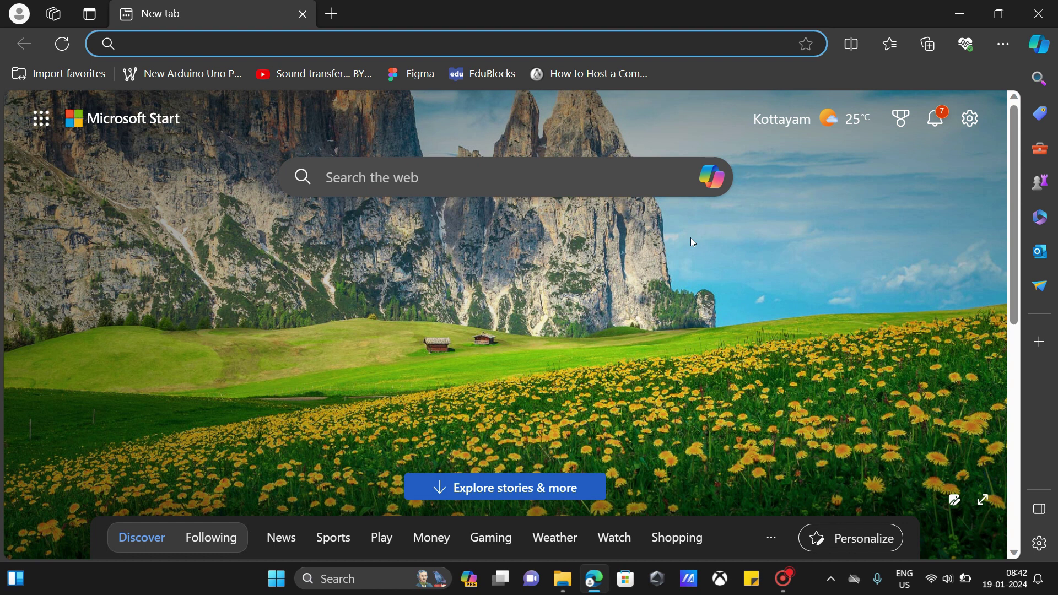
Run a web search for xdm and open the Xtreme Download Manager site's DOWNLOAD section.
{"action": "type", "text": "xdm"}
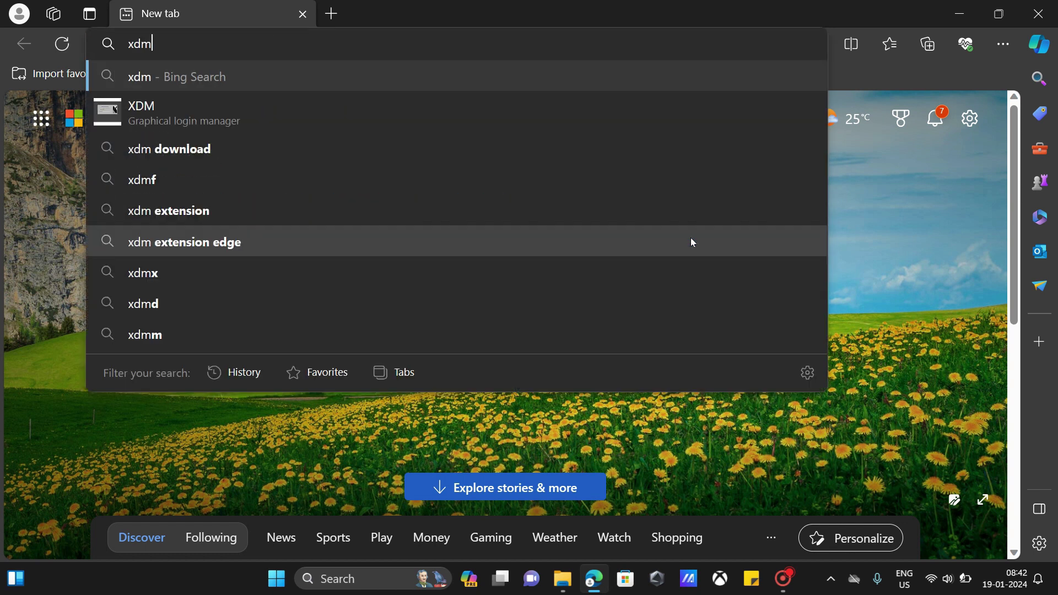
{"action": "key", "text": "Return"}
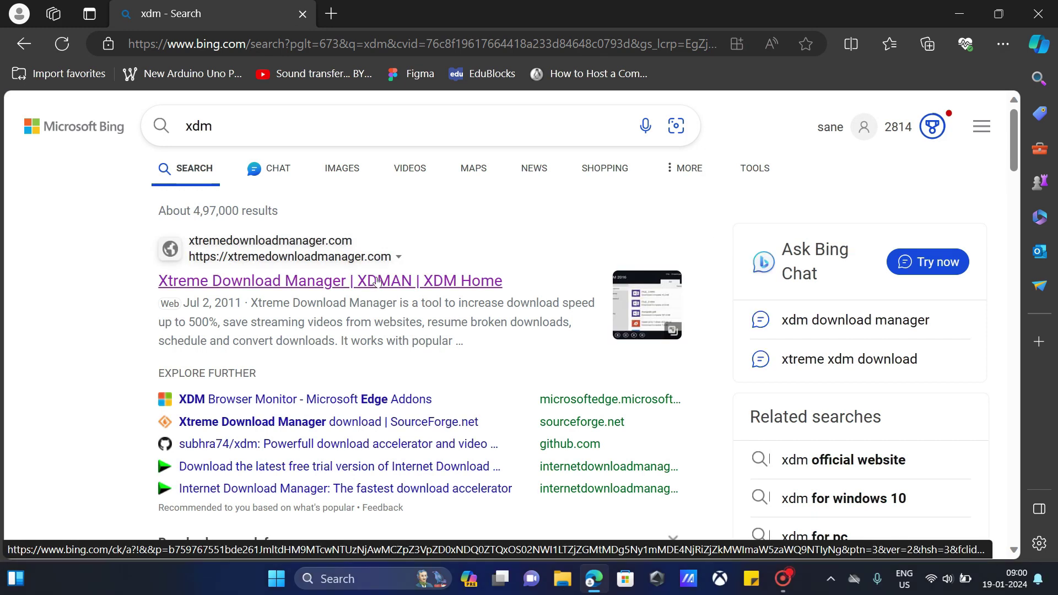
{"action": "left_click", "coordinate": [376, 282]}
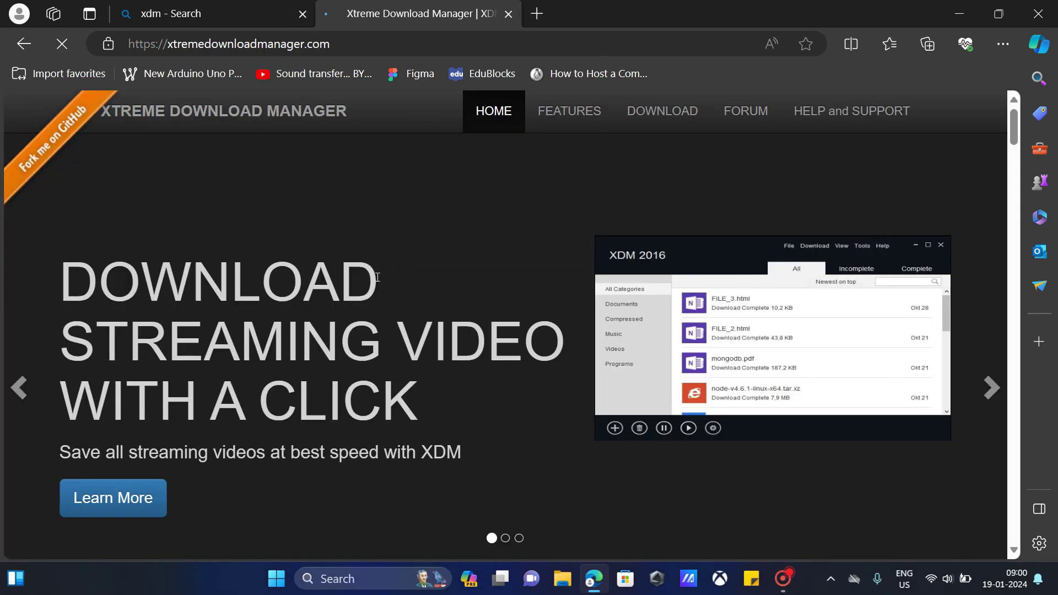
{"action": "left_click", "coordinate": [663, 110]}
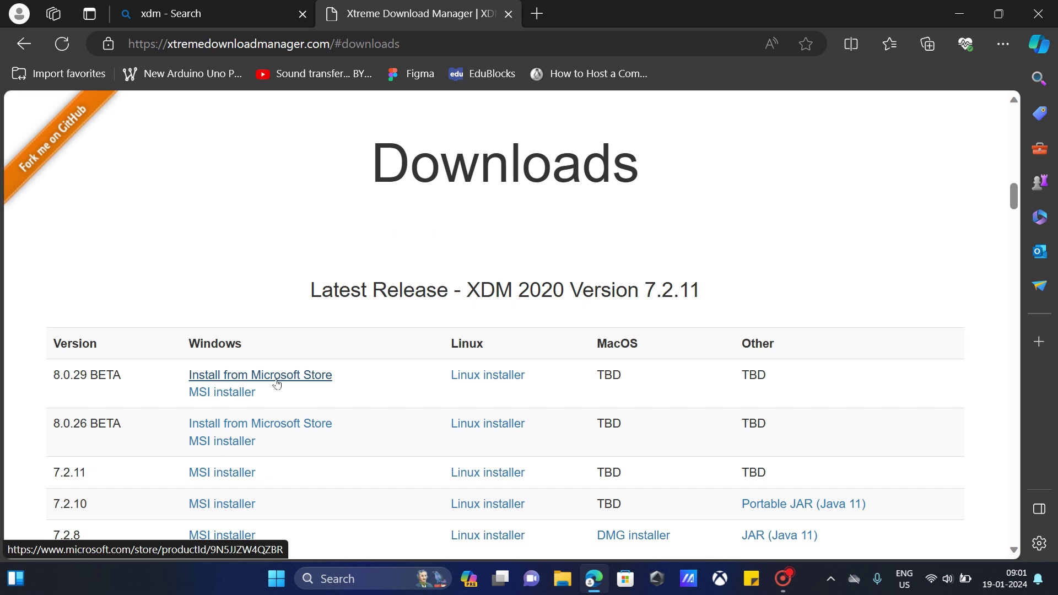
Search Microsoft Store for xdm and try installing Xtreme Download Manager - XDM, which fails with an error.
{"action": "left_click", "coordinate": [621, 580]}
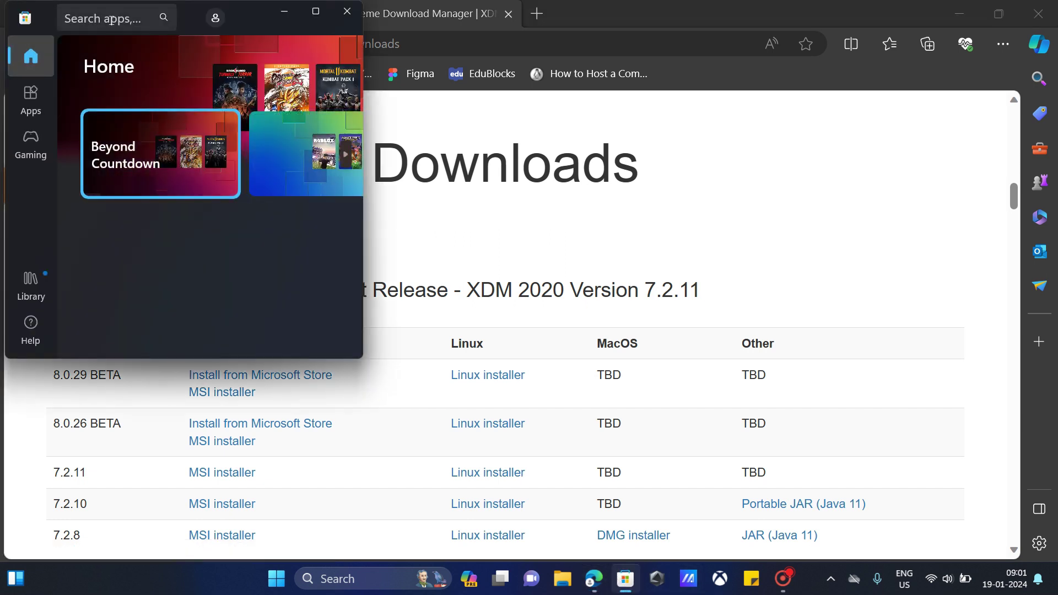
{"action": "left_click", "coordinate": [111, 21]}
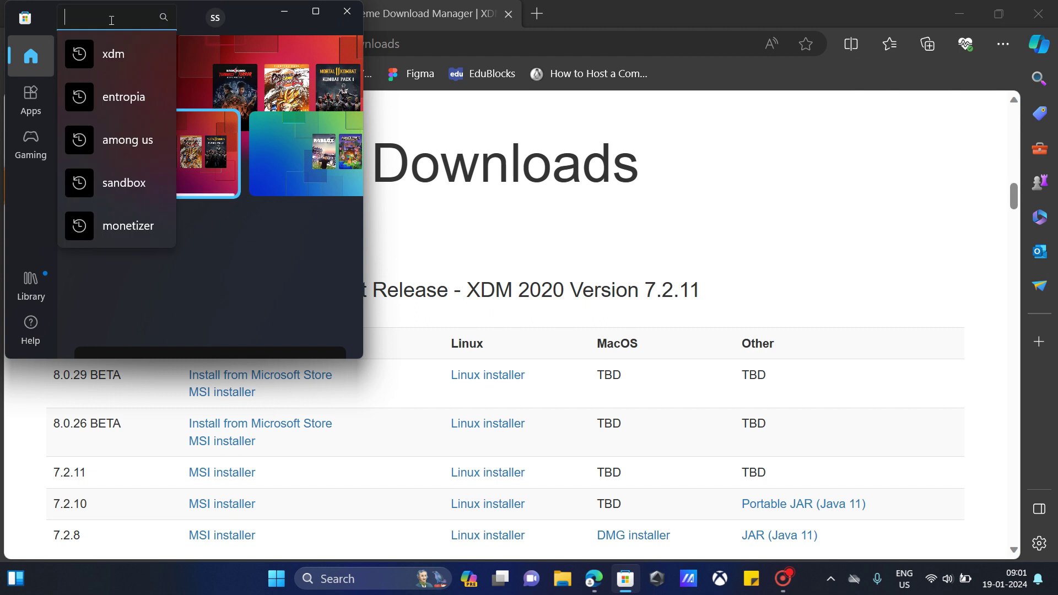
{"action": "type", "text": "xd"}
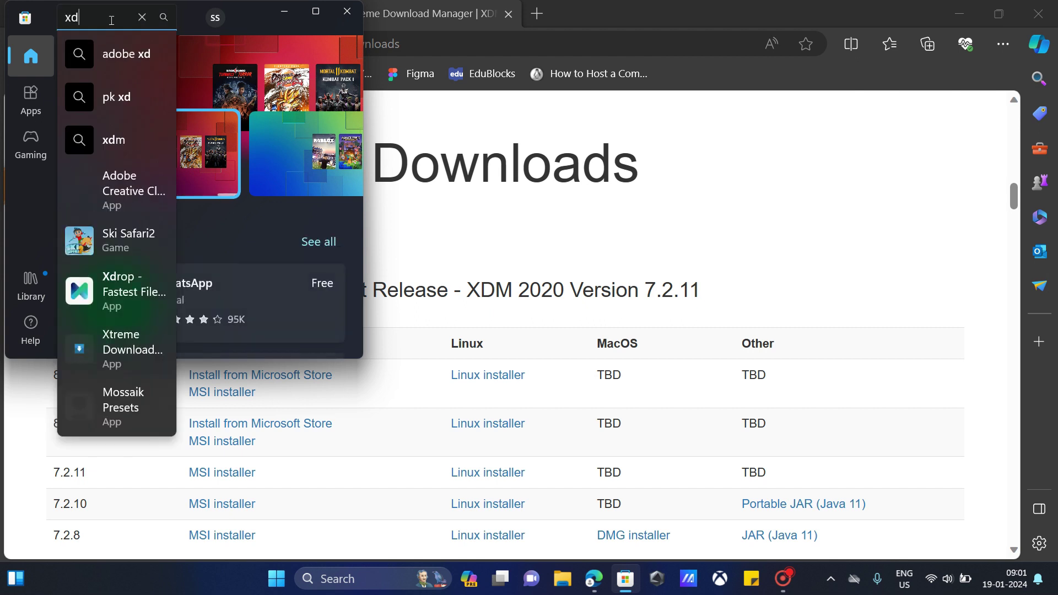
{"action": "type", "text": "m"}
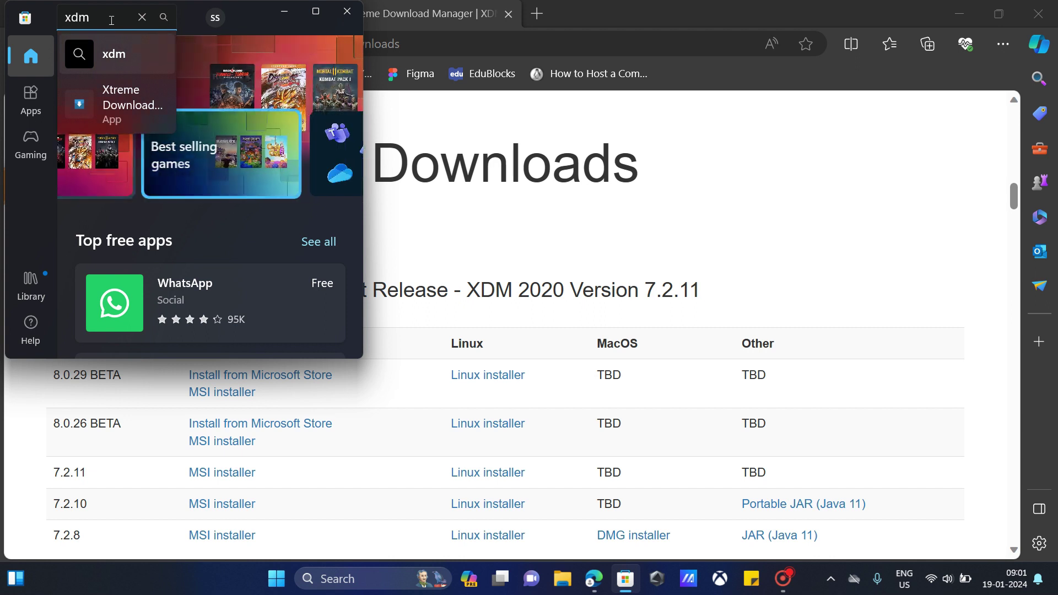
{"action": "key", "text": "Return"}
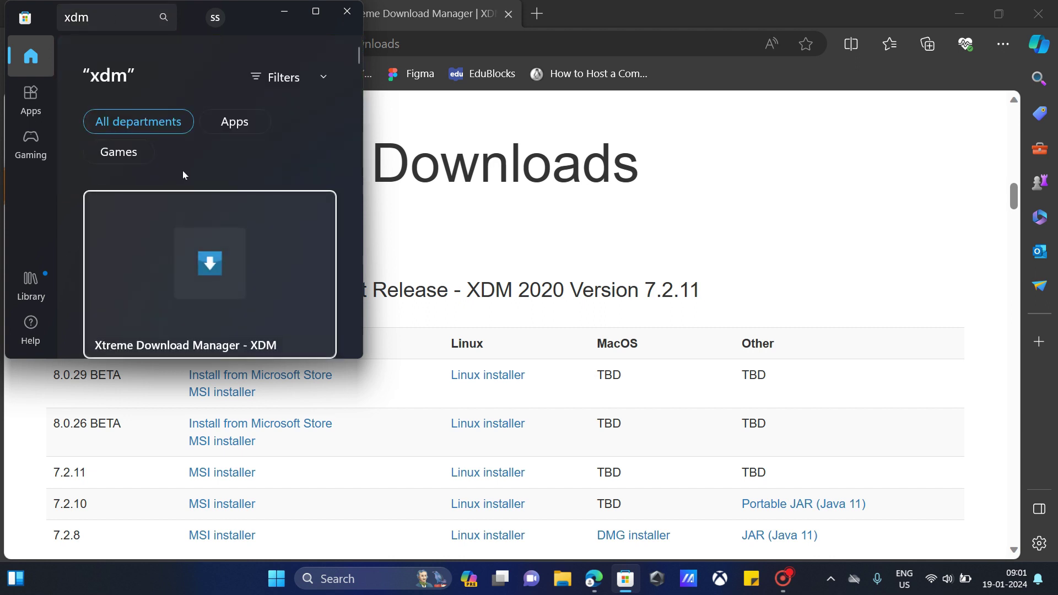
{"action": "left_click", "coordinate": [180, 230]}
{"action": "left_click", "coordinate": [227, 339]}
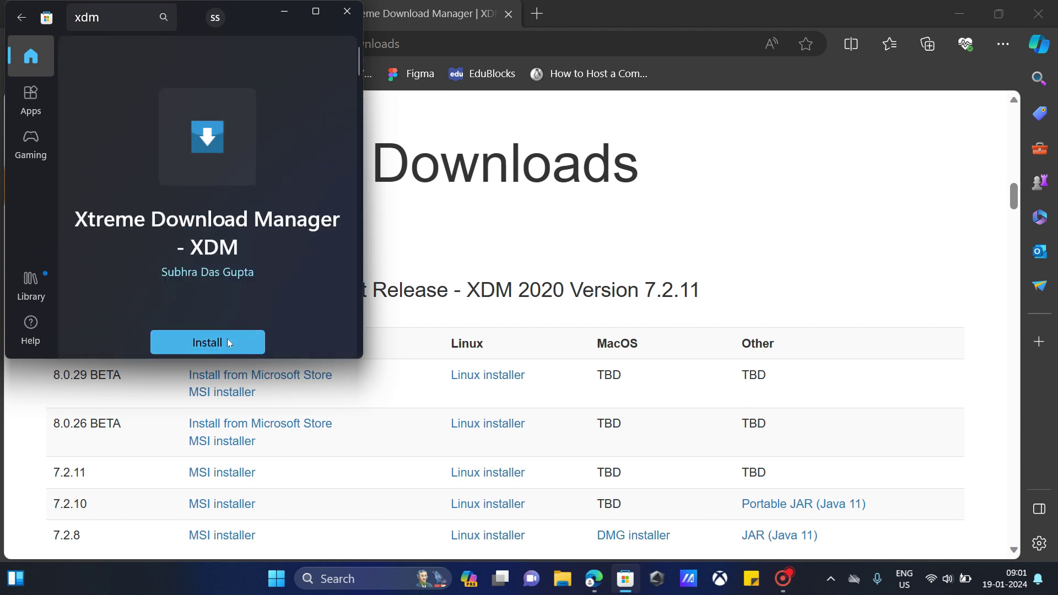
{"action": "scroll", "coordinate": [228, 339], "scroll_direction": "down", "scroll_amount": 1}
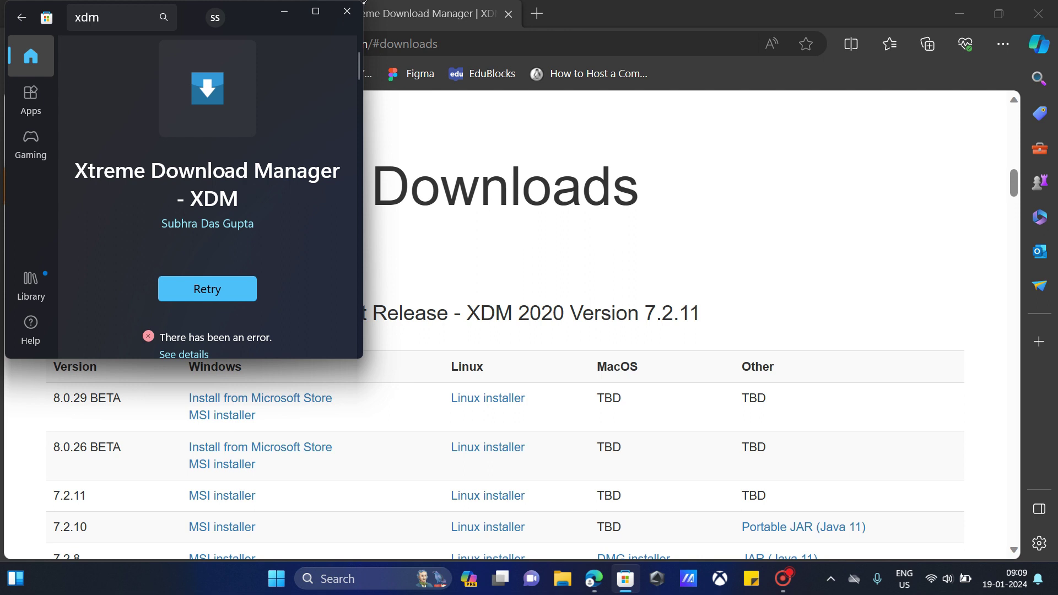
Open the 8.0.29 BETA MSI release page on GitHub and download xdmsetup-8.0.29.msi from its Assets.
{"action": "left_click", "coordinate": [254, 387]}
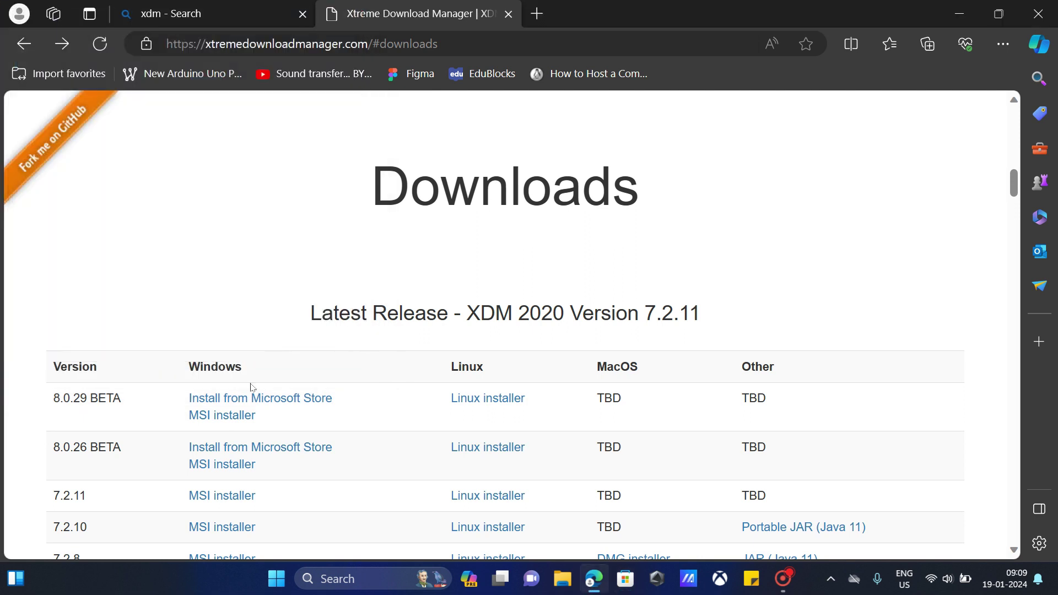
{"action": "left_click", "coordinate": [248, 417]}
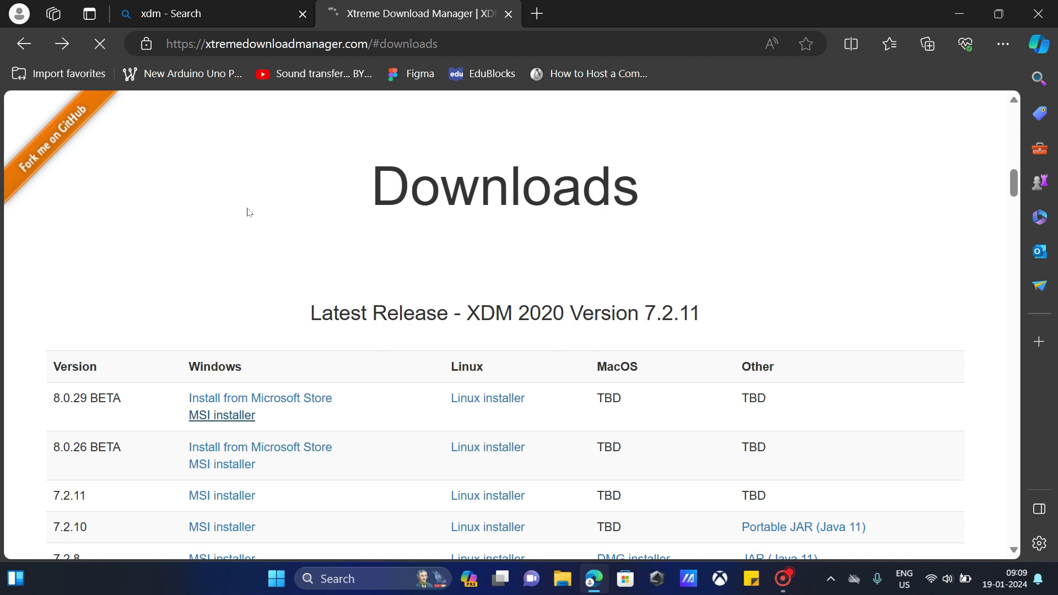
{"action": "scroll", "coordinate": [248, 212], "scroll_direction": "down", "scroll_amount": 5}
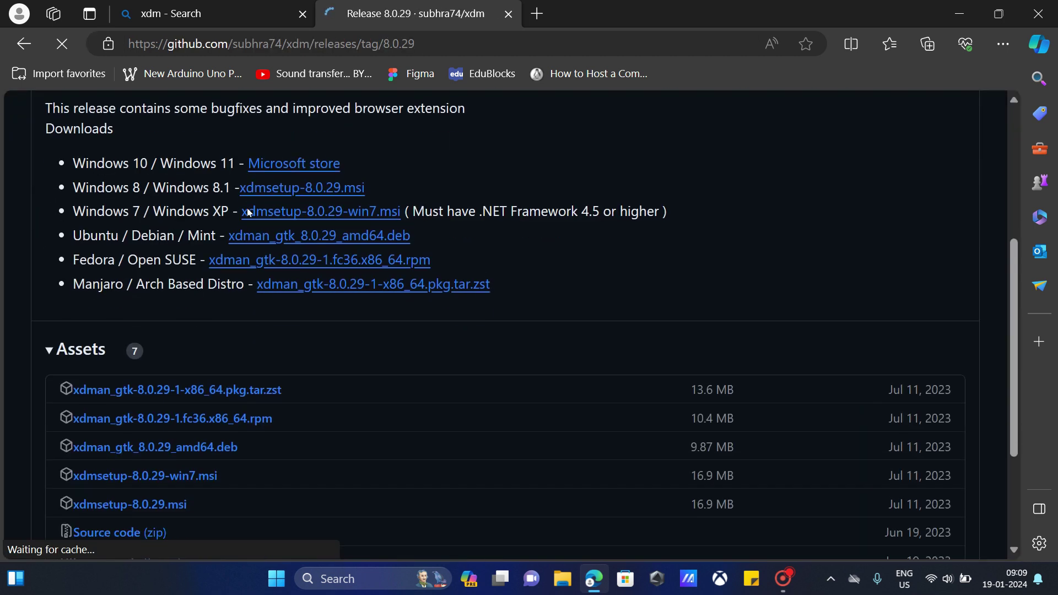
{"action": "scroll", "coordinate": [246, 213], "scroll_direction": "up", "scroll_amount": 1}
{"action": "scroll", "coordinate": [253, 263], "scroll_direction": "down", "scroll_amount": 5}
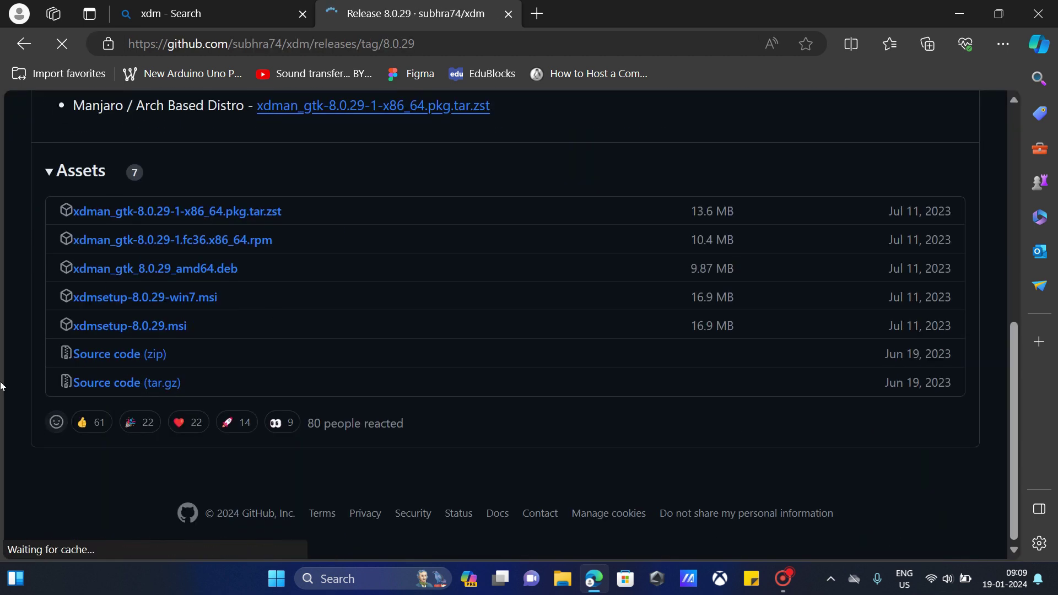
{"action": "left_click", "coordinate": [124, 326]}
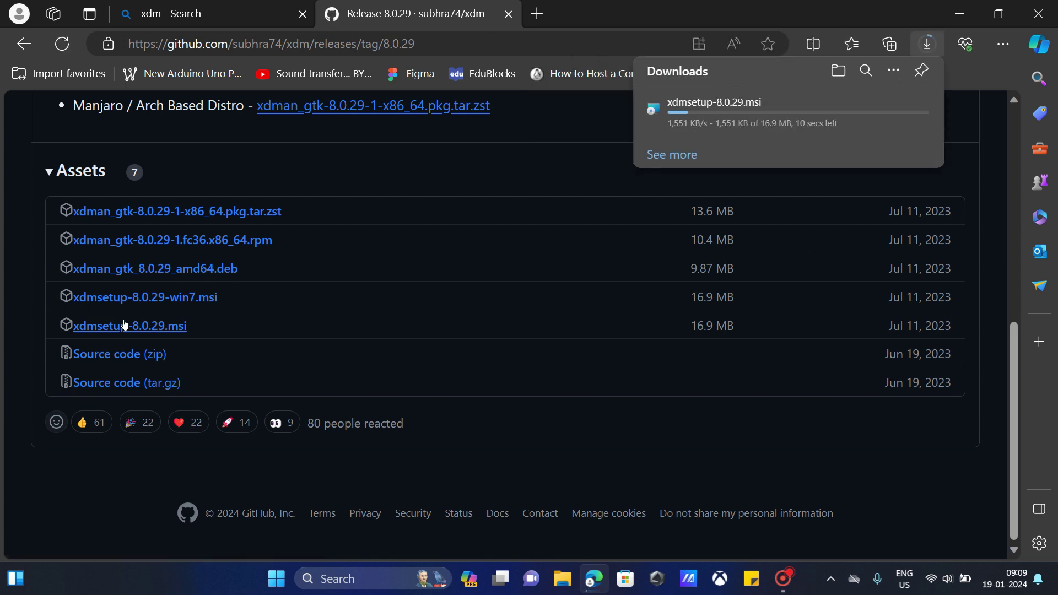
{"action": "mouse_move", "coordinate": [753, 119]}
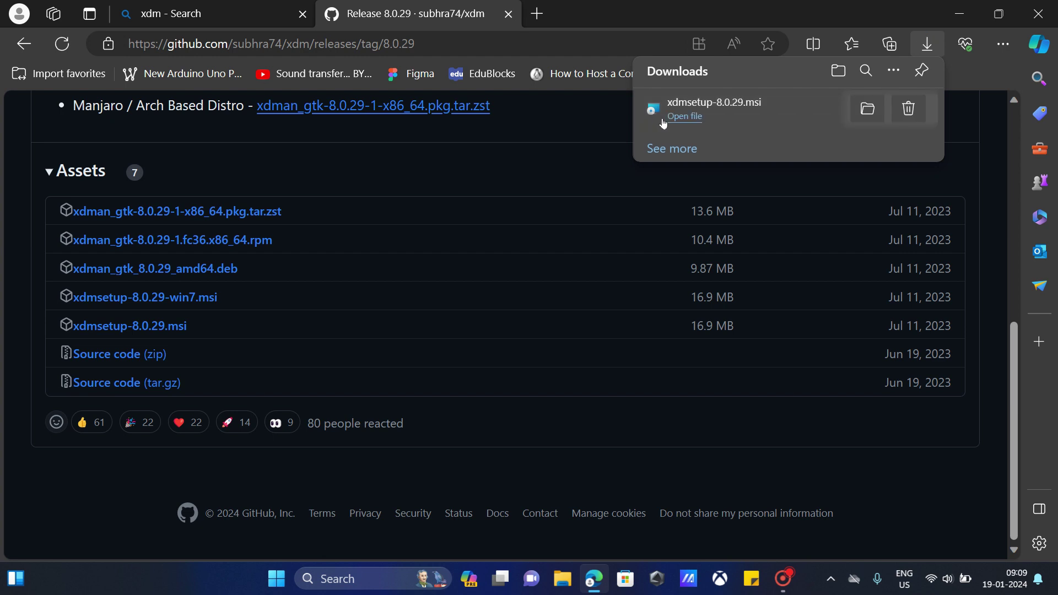
Run xdmsetup-8.0.29.msi, accept the licence, install to C:\Program Files (x86)\XDM\ and launch XDM.
{"action": "left_click", "coordinate": [684, 116]}
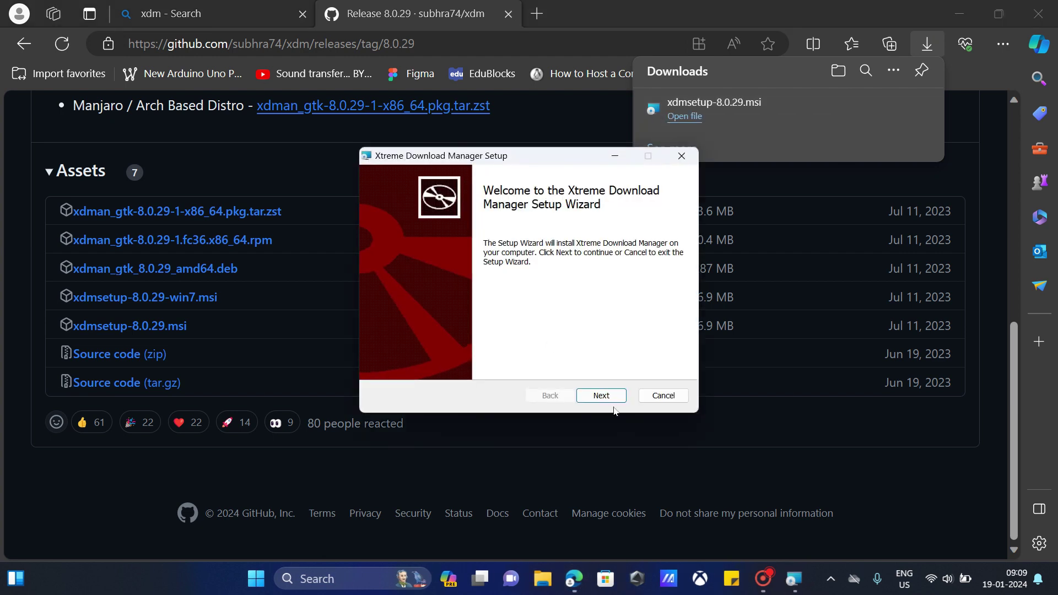
{"action": "left_click", "coordinate": [606, 401]}
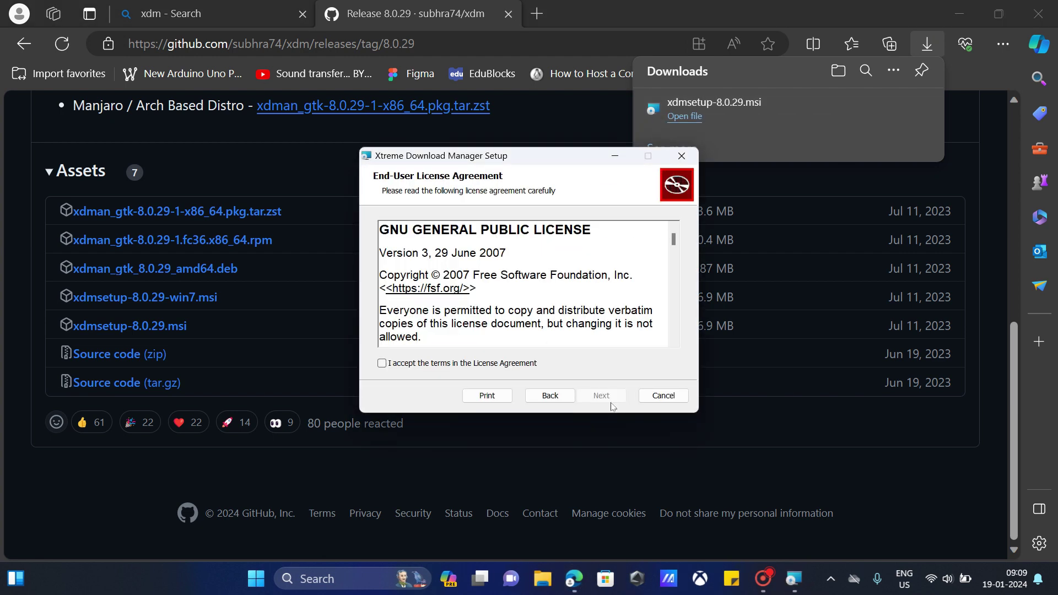
{"action": "left_click", "coordinate": [381, 363]}
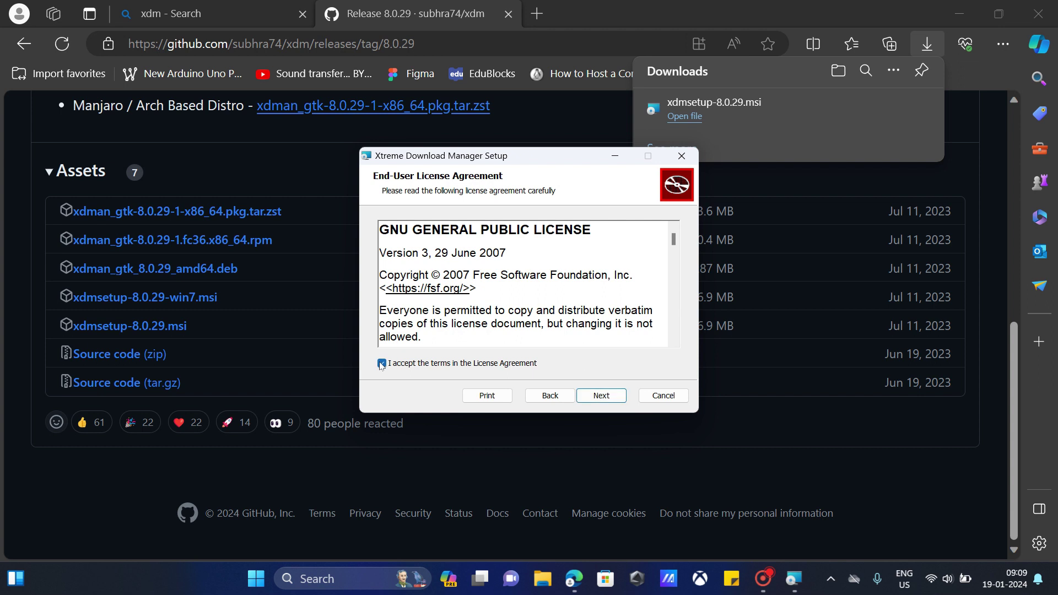
{"action": "left_click", "coordinate": [597, 397]}
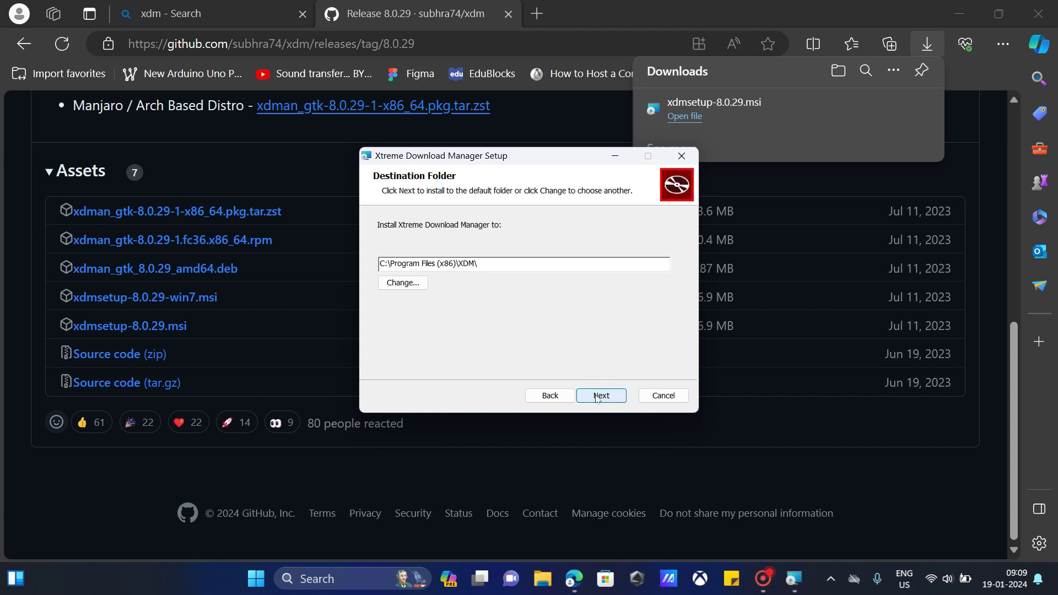
{"action": "left_click", "coordinate": [597, 396]}
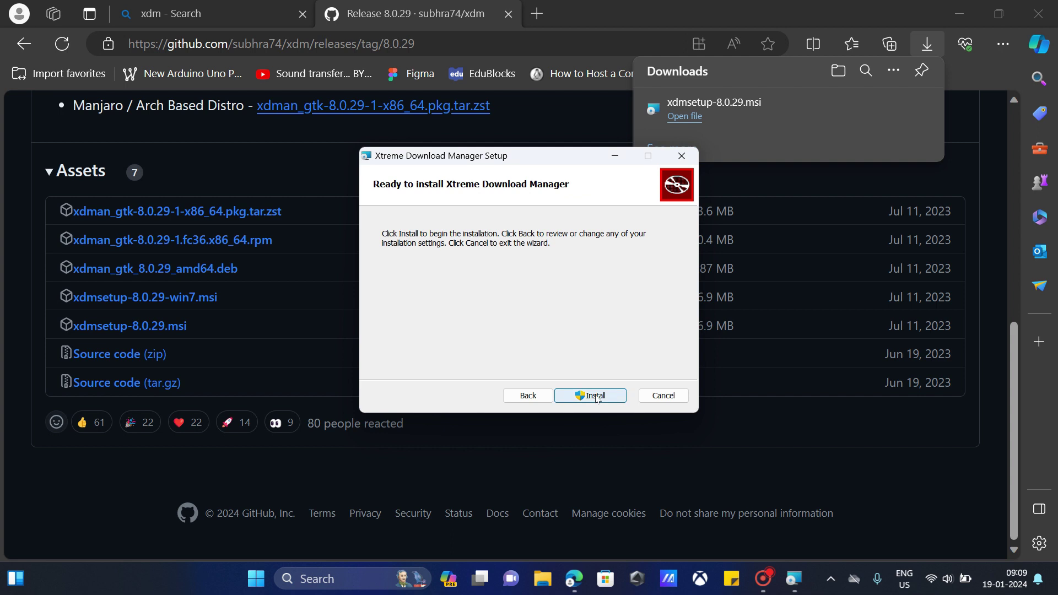
{"action": "left_click", "coordinate": [597, 396]}
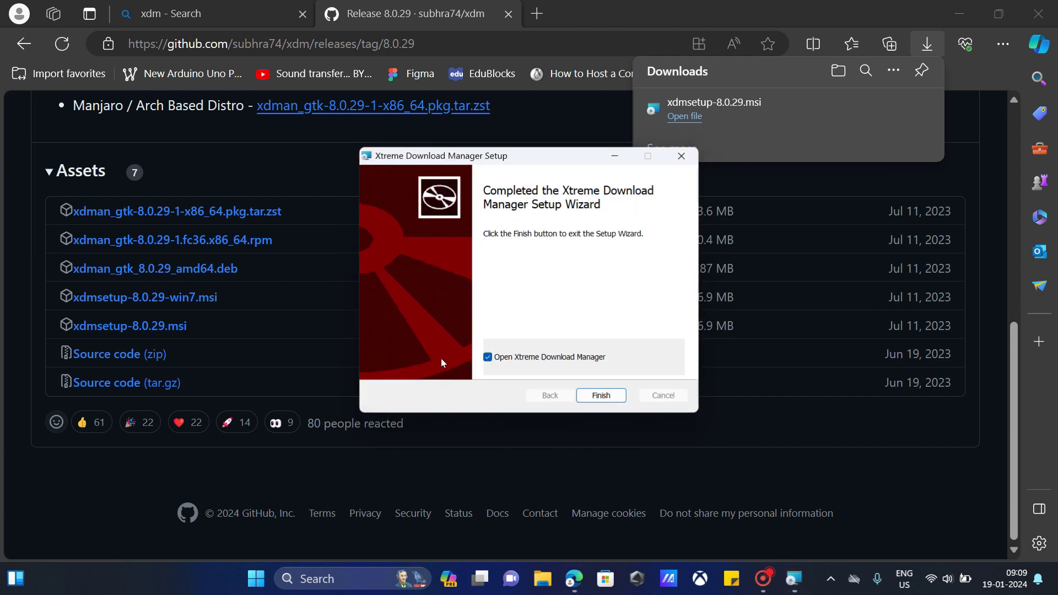
{"action": "left_click", "coordinate": [595, 397]}
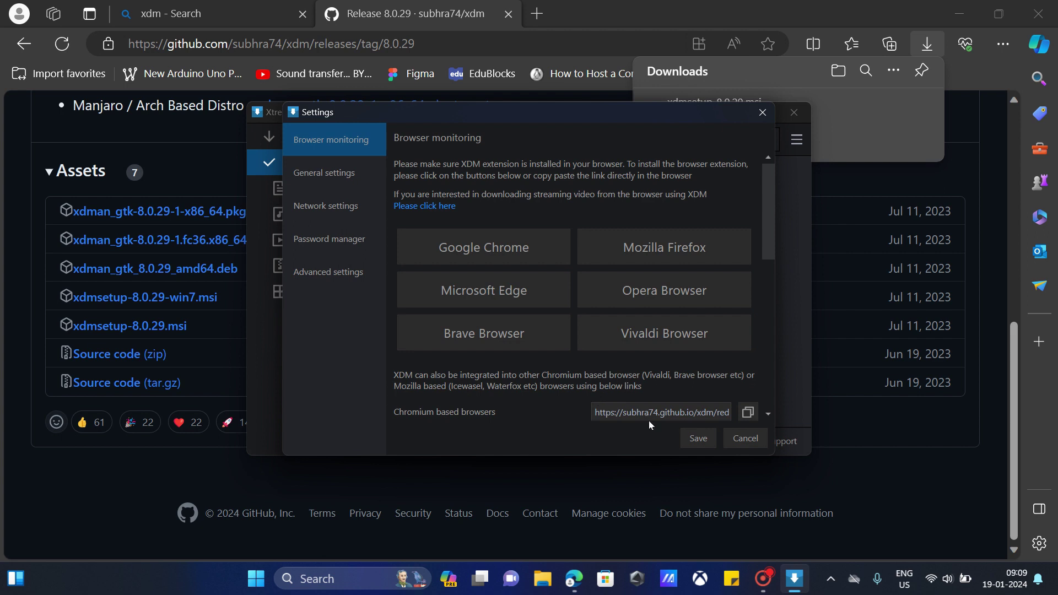
Save the default browser-monitoring settings to reach XDM's empty Complete downloads list.
{"action": "left_click", "coordinate": [698, 438]}
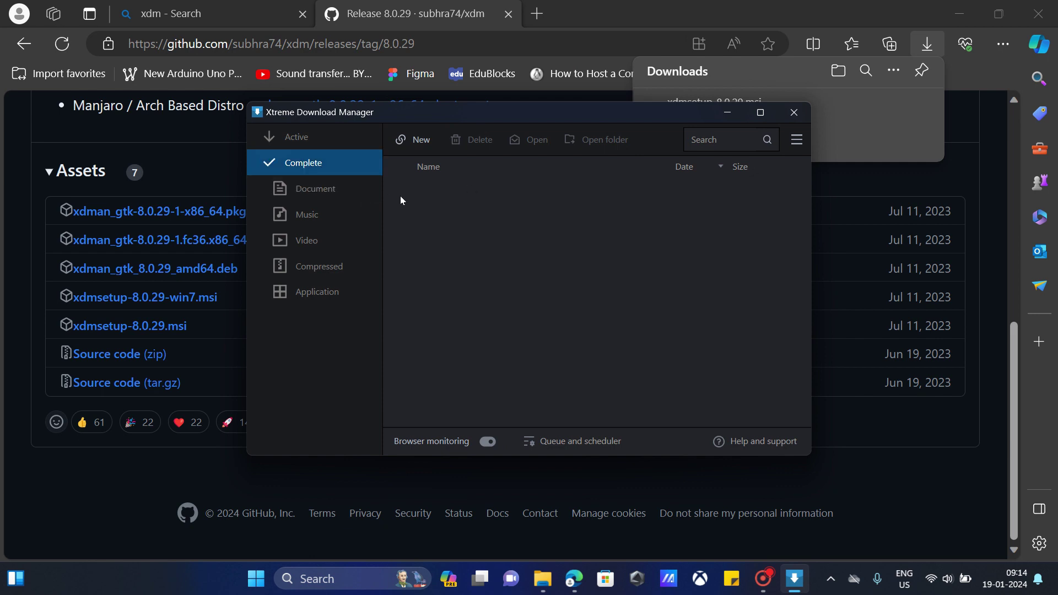
Choose New download from XDM's New menu for an empty form, then bring Edge forward.
{"action": "left_click", "coordinate": [417, 139]}
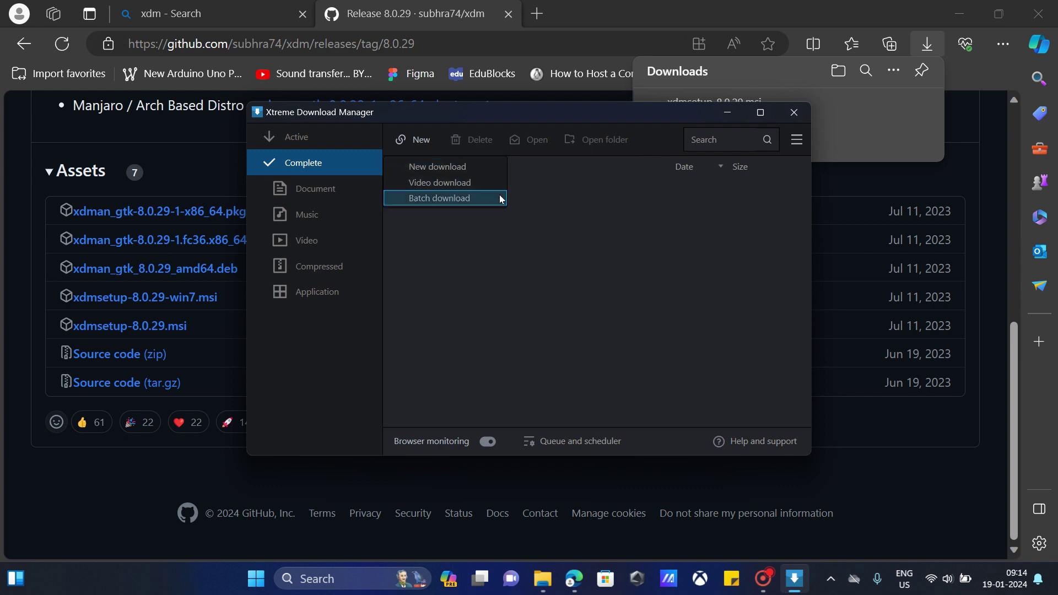
{"action": "left_click", "coordinate": [471, 167]}
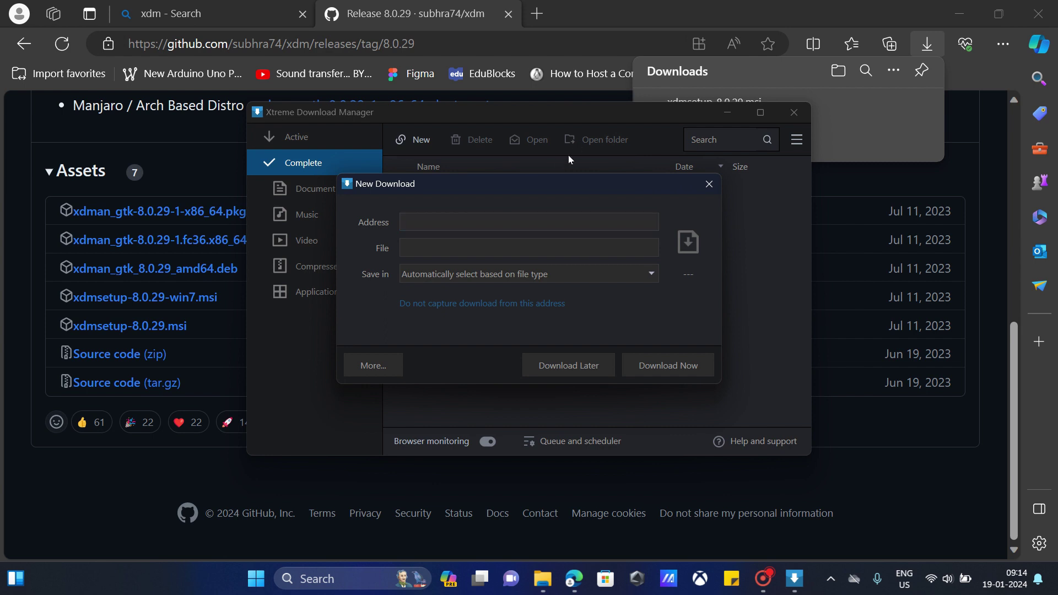
{"action": "left_click", "coordinate": [618, 12]}
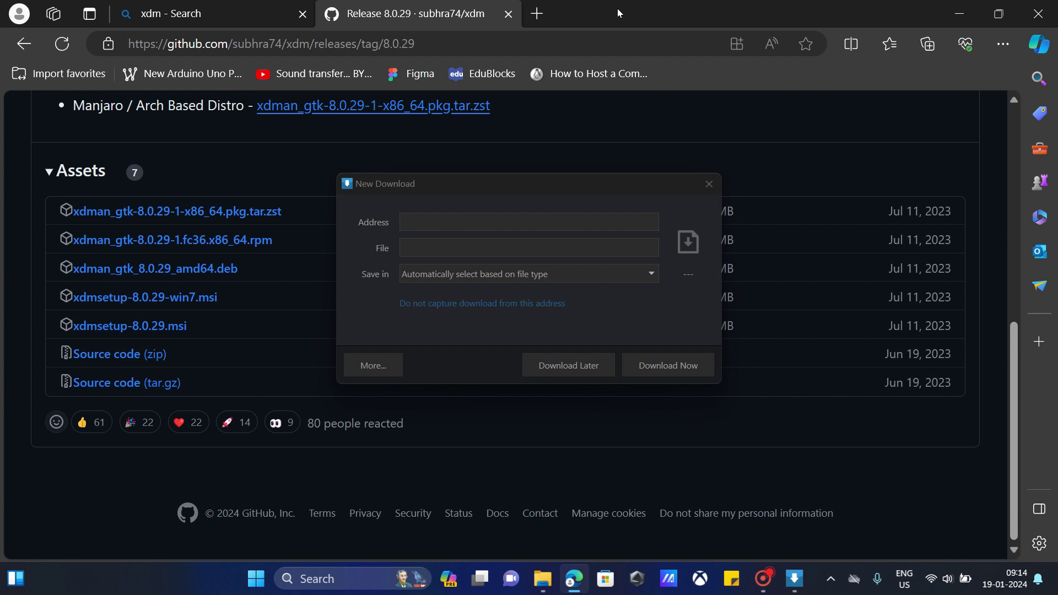
In a new Edge tab, move the New Download dialog aside and search Bing for ubuntu.
{"action": "left_click", "coordinate": [537, 13]}
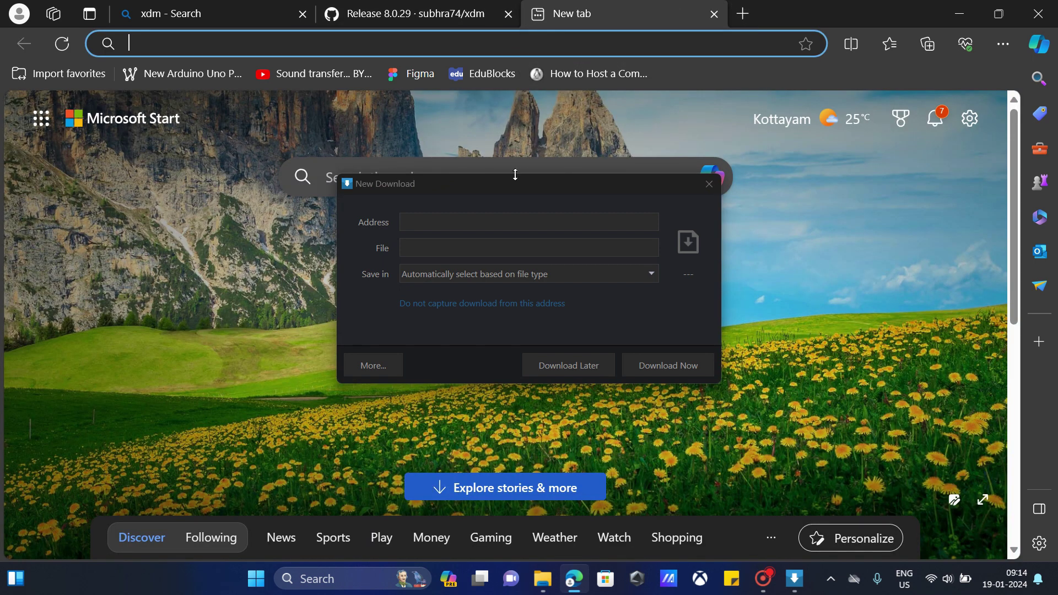
{"action": "left_click_drag", "start_coordinate": [512, 178], "coordinate": [1057, 336]}
{"action": "left_click", "coordinate": [205, 49]}
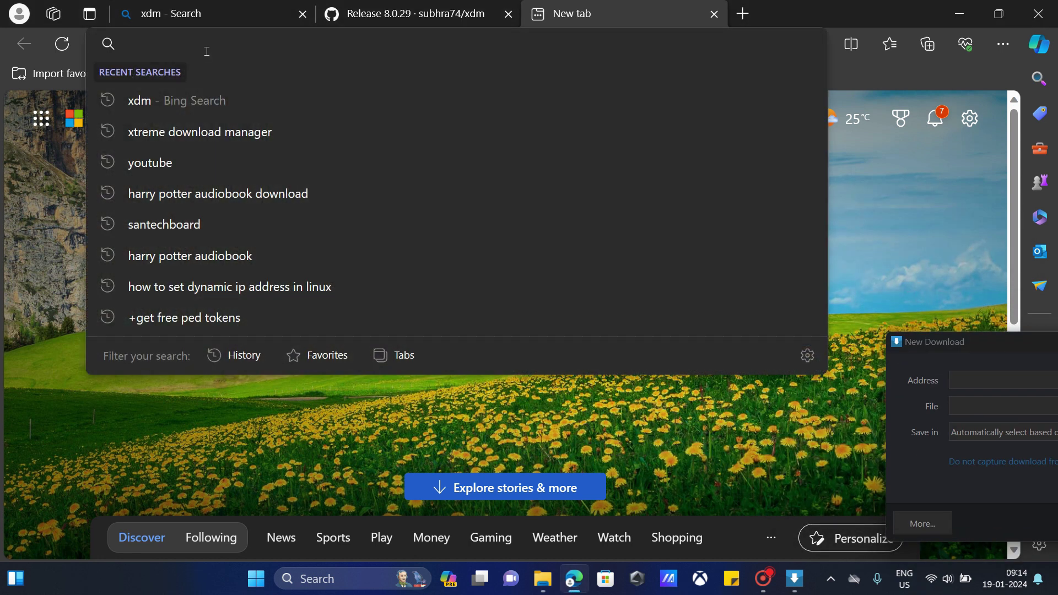
{"action": "type", "text": "ub"}
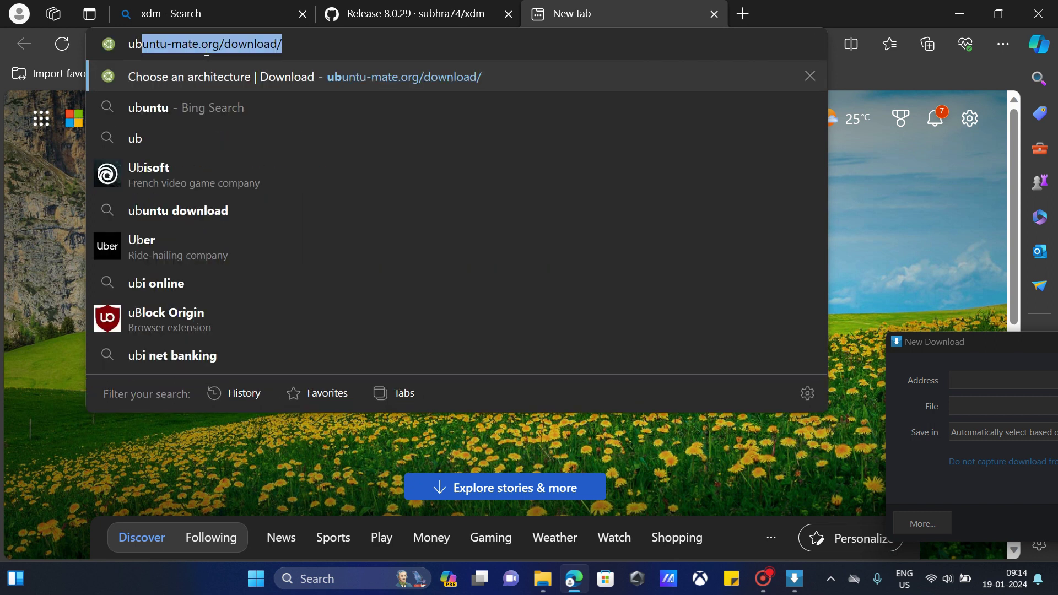
{"action": "type", "text": "untu"}
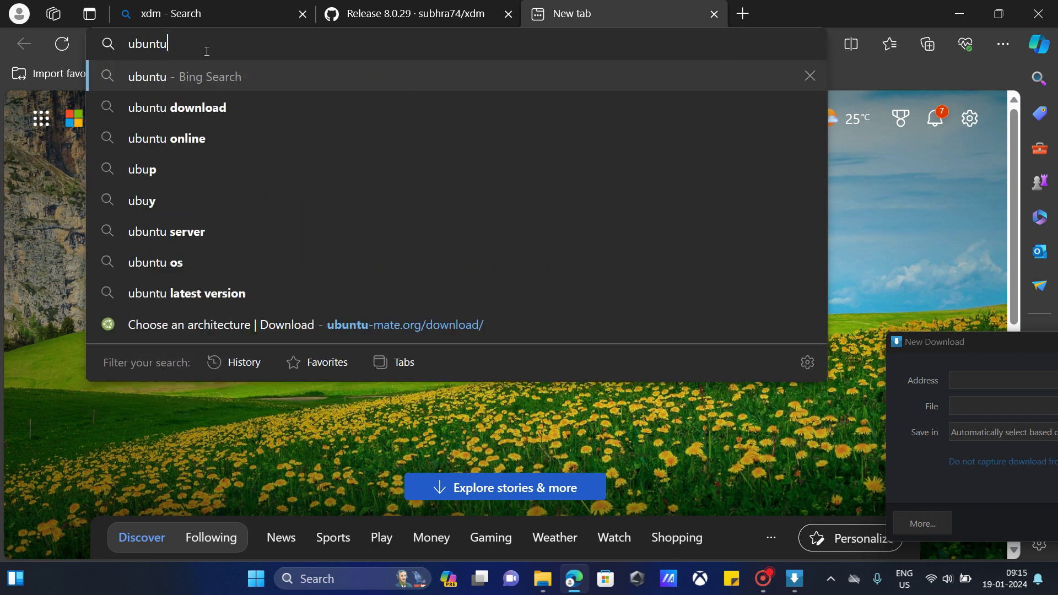
{"action": "key", "text": "Return"}
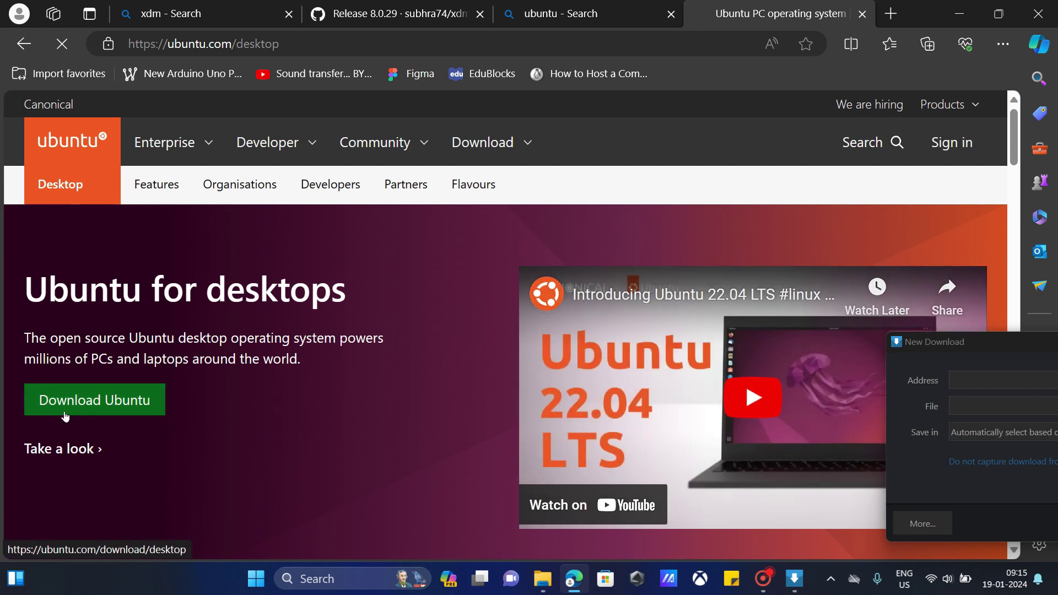
On the Ubuntu Desktop download page, start downloading ubuntu-22.04.3-desktop-amd64.iso via Download 22.04.3.
{"action": "left_click", "coordinate": [65, 417]}
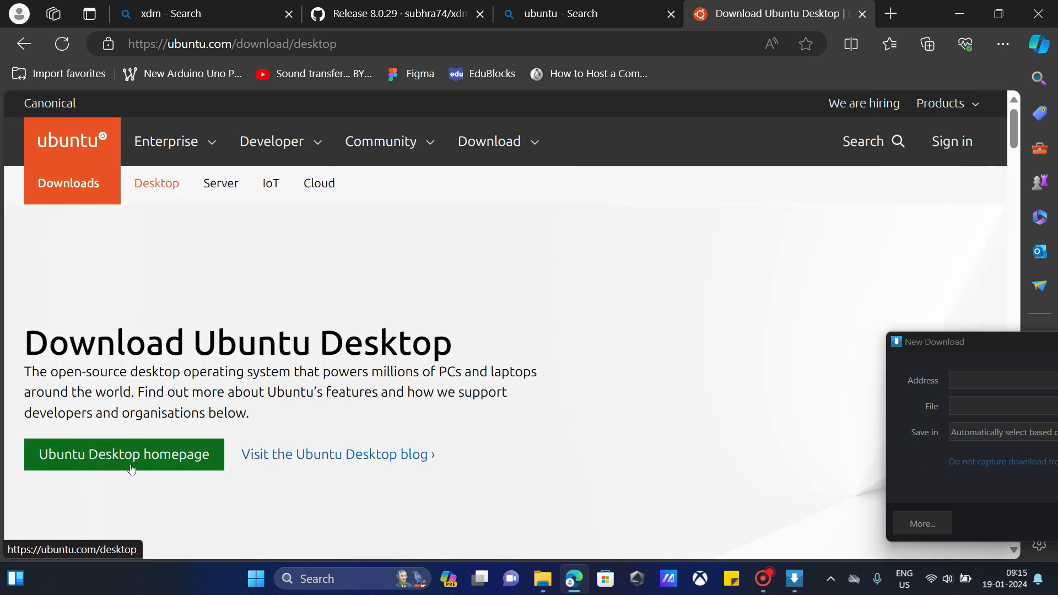
{"action": "scroll", "coordinate": [338, 413], "scroll_direction": "down", "scroll_amount": 5}
{"action": "scroll", "coordinate": [339, 413], "scroll_direction": "down", "scroll_amount": 3}
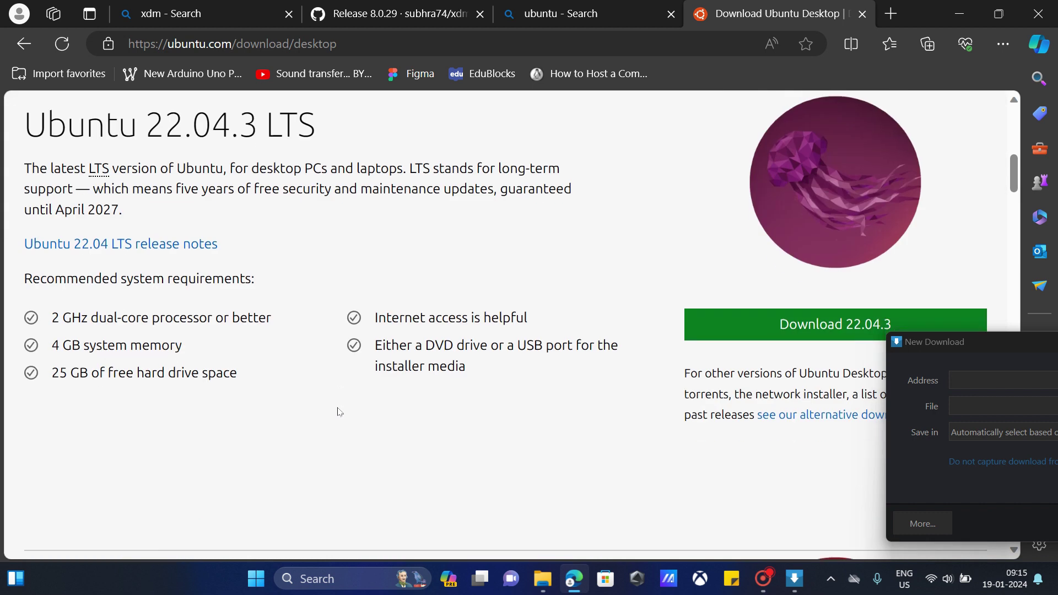
{"action": "left_click", "coordinate": [793, 337]}
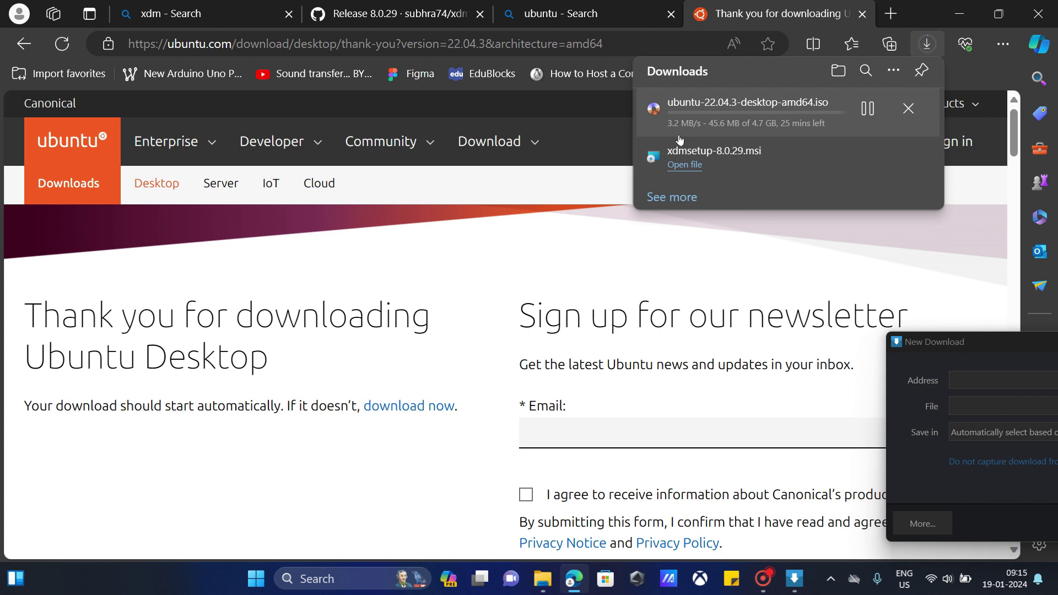
Copy the ISO's download link from Edge Downloads, paste it into XDM's Address field and download.
{"action": "right_click", "coordinate": [738, 136]}
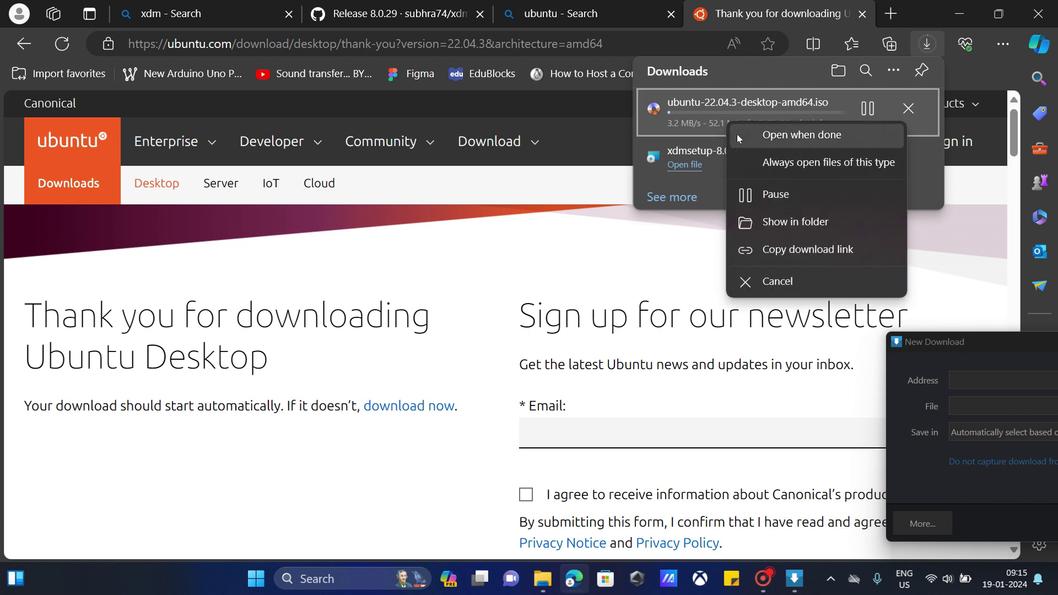
{"action": "left_click", "coordinate": [763, 257]}
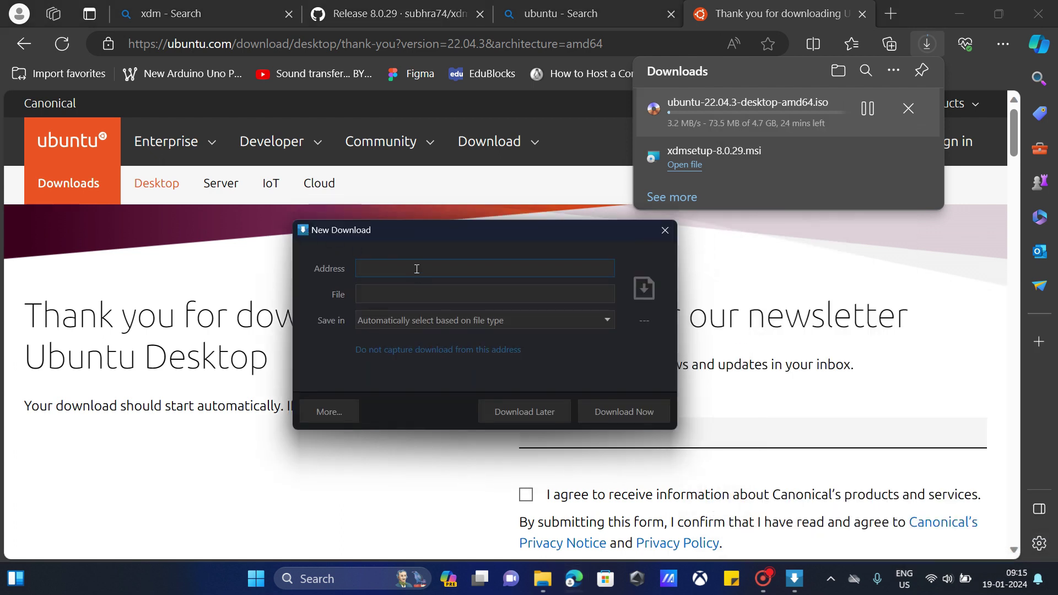
{"action": "key", "text": "ctrl+v"}
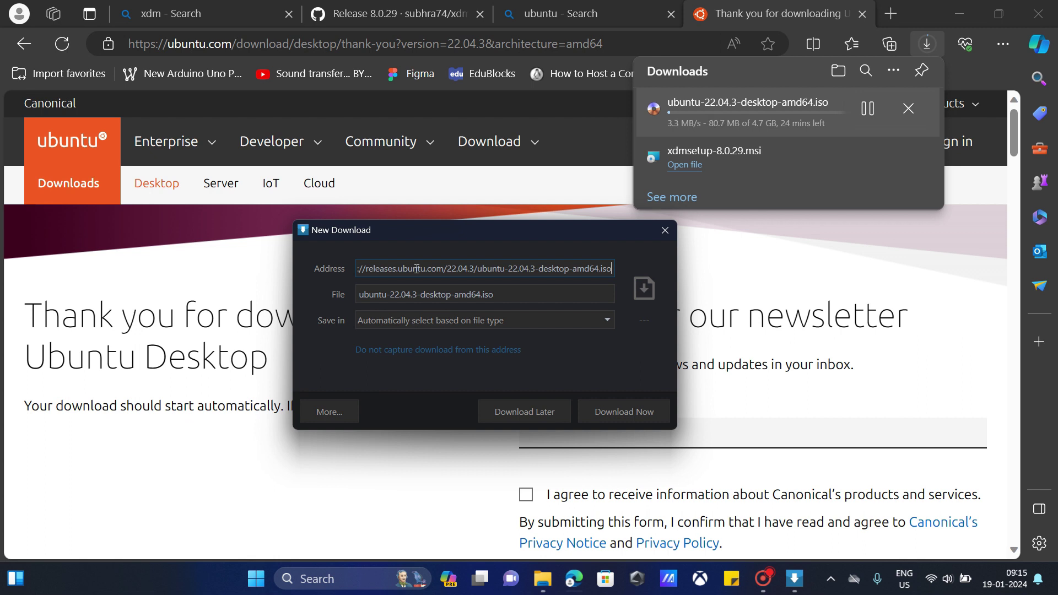
{"action": "left_click", "coordinate": [647, 415]}
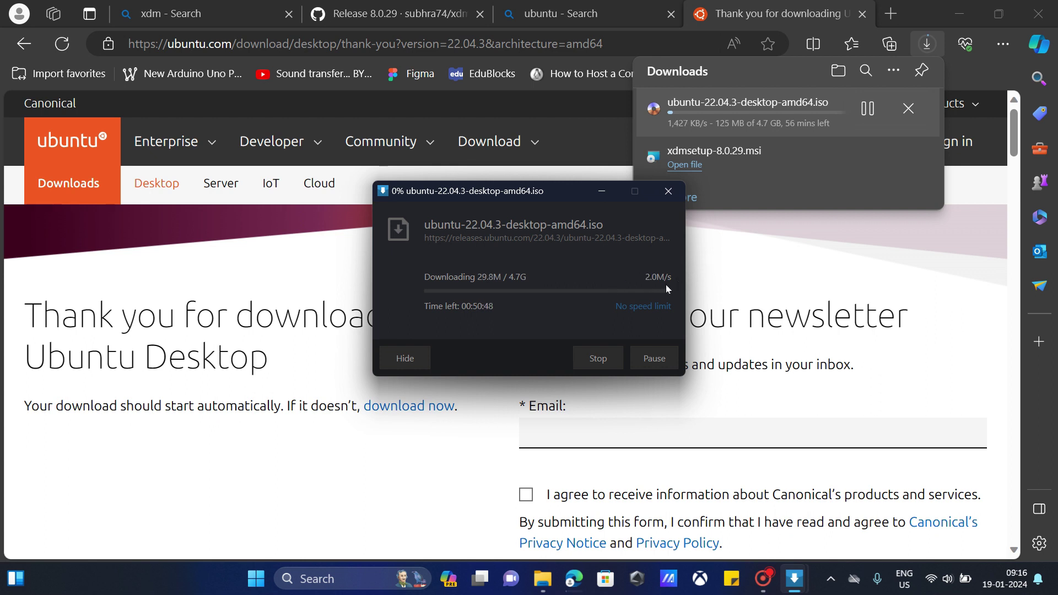
Cancel Edge's own ISO download, then pause XDM's Ubuntu ISO download at 5%.
{"action": "left_click", "coordinate": [909, 110]}
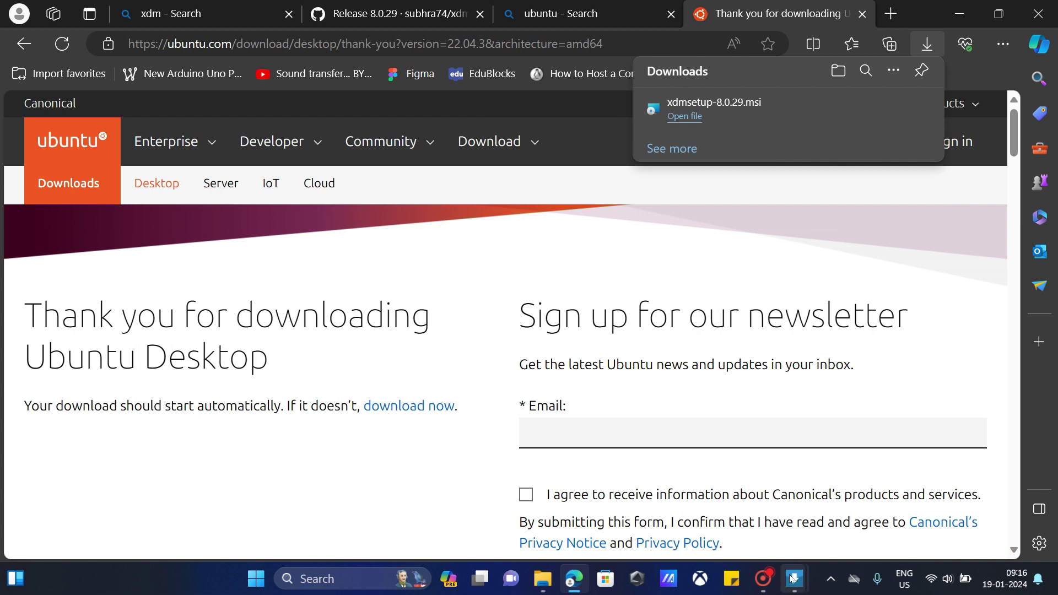
{"action": "mouse_move", "coordinate": [794, 579]}
{"action": "left_click", "coordinate": [820, 499]}
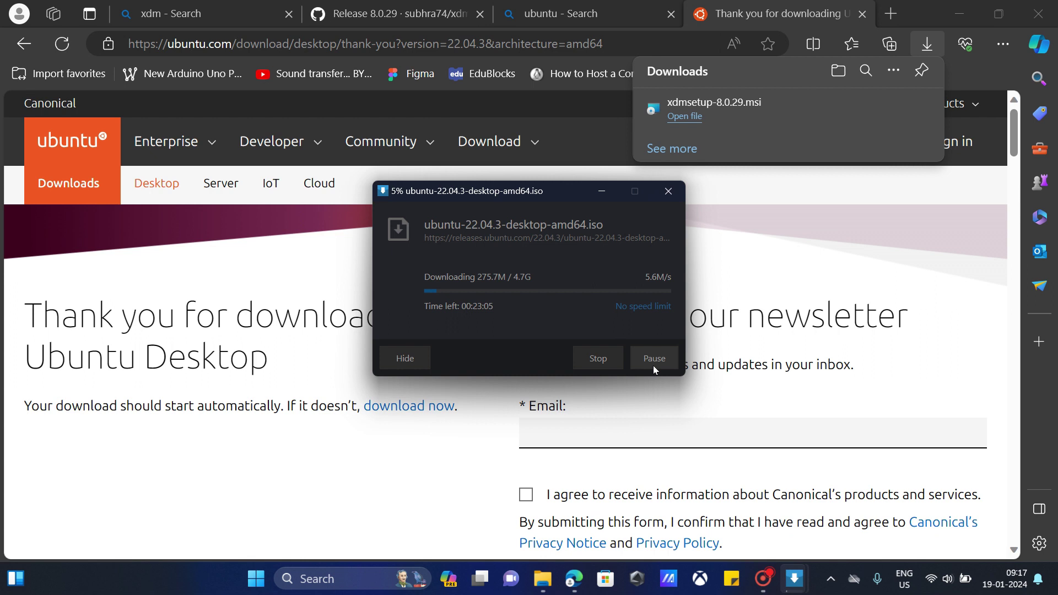
{"action": "left_click", "coordinate": [654, 366]}
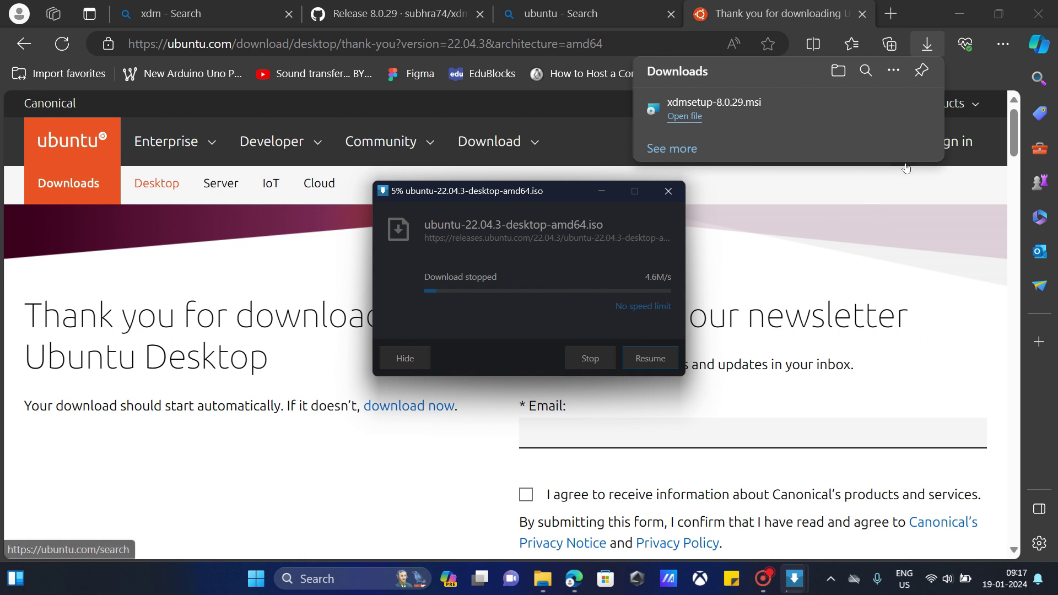
Resume the stopped ubuntu-22.04.3-desktop-amd64.iso download and let it finish (4.7G) into Downloads.
{"action": "left_click", "coordinate": [664, 360]}
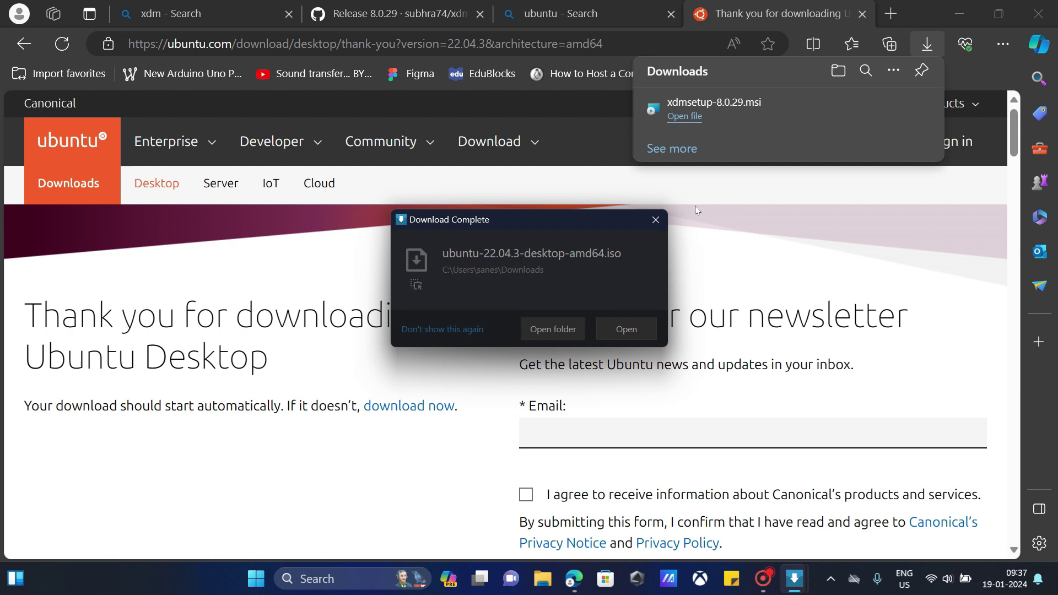
Show the 4.69 GB Ubuntu ISO in Downloads and XDM's Complete list, then list new-download types.
{"action": "left_click", "coordinate": [556, 325]}
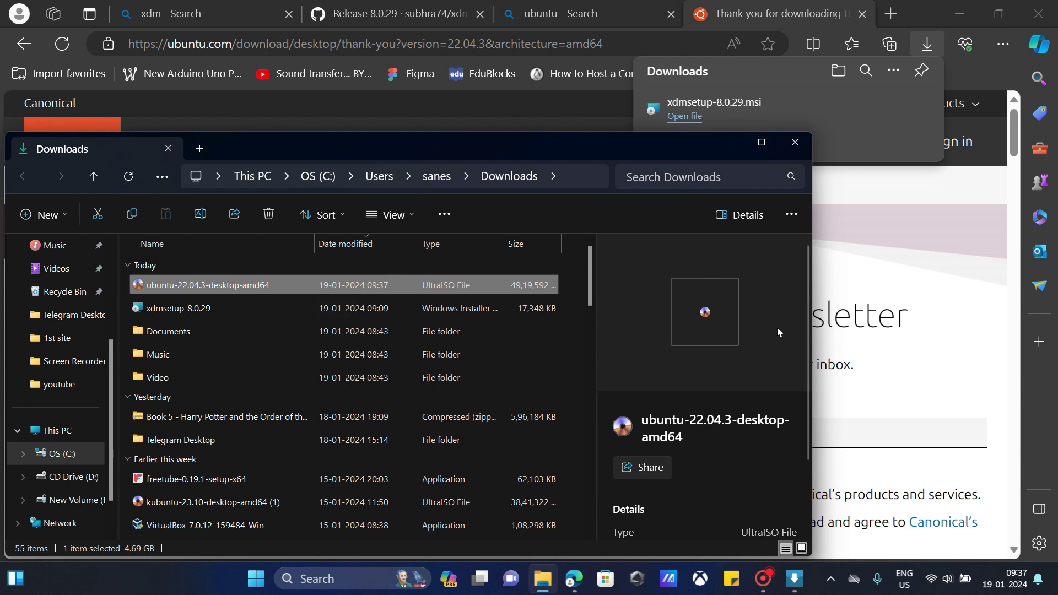
{"action": "left_click", "coordinate": [795, 579]}
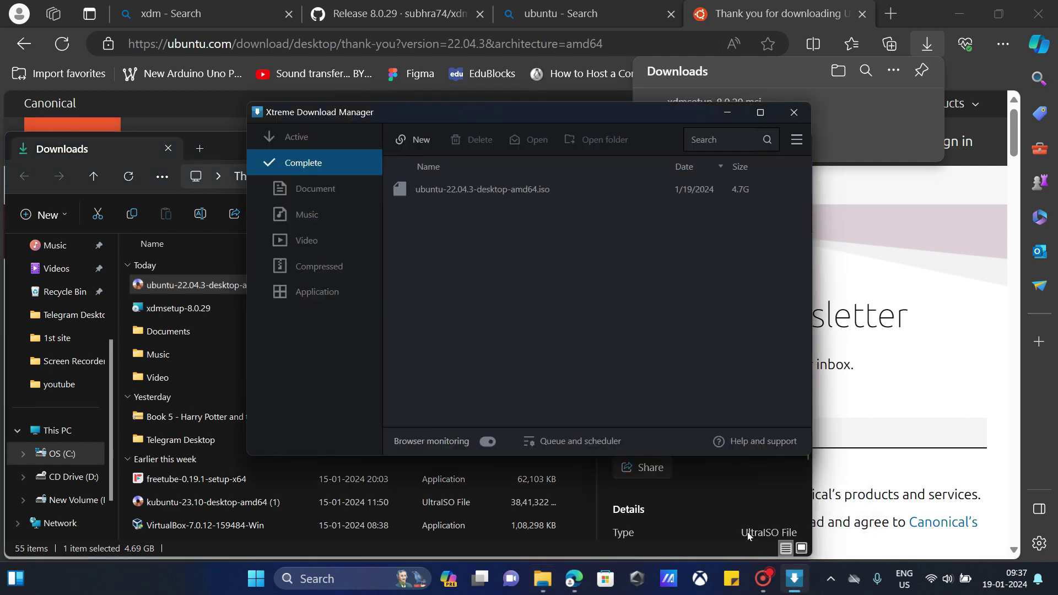
{"action": "left_click", "coordinate": [415, 146]}
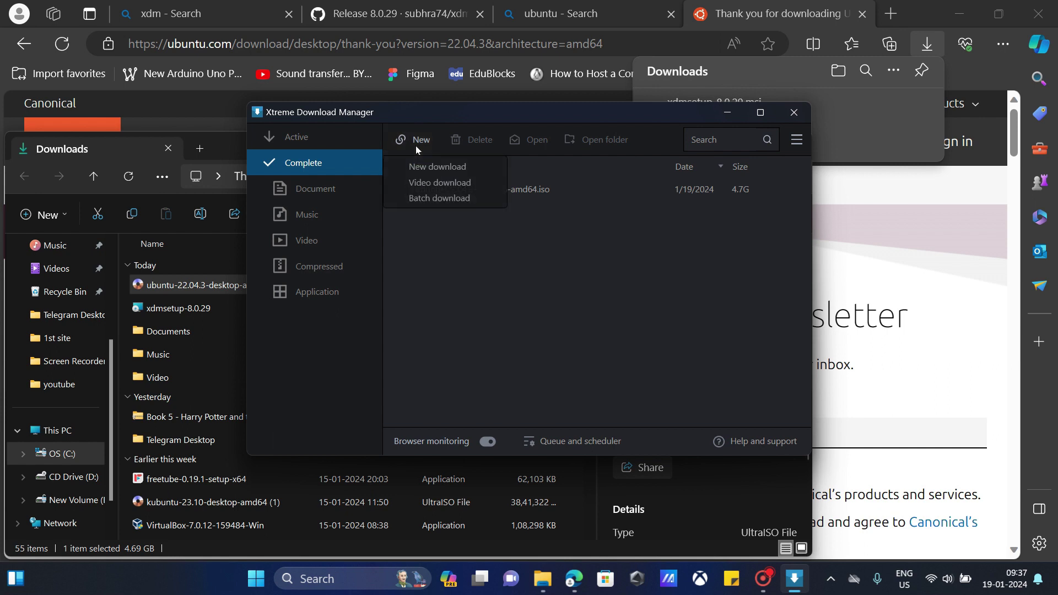
{"action": "left_click", "coordinate": [422, 183]}
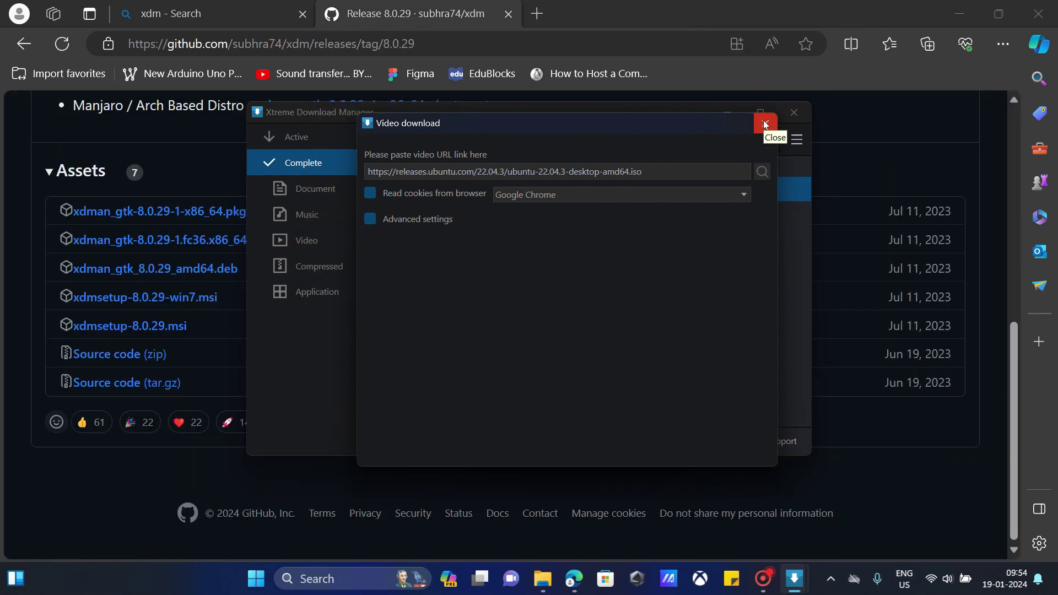
{"action": "left_click", "coordinate": [766, 124]}
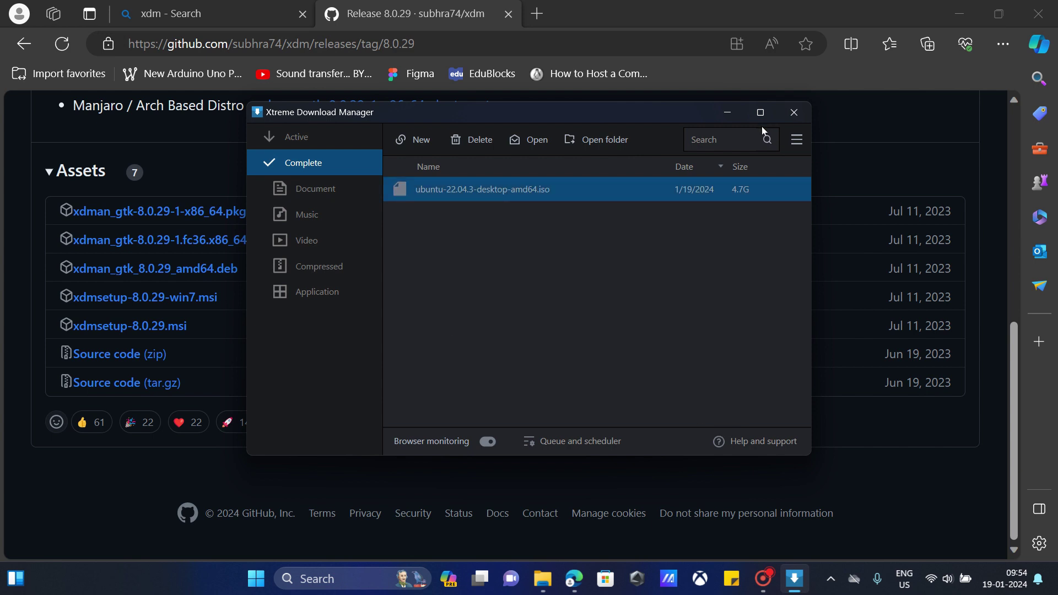
Review XDM's general and Network settings, then close Settings, XDM and Edge.
{"action": "left_click", "coordinate": [797, 139]}
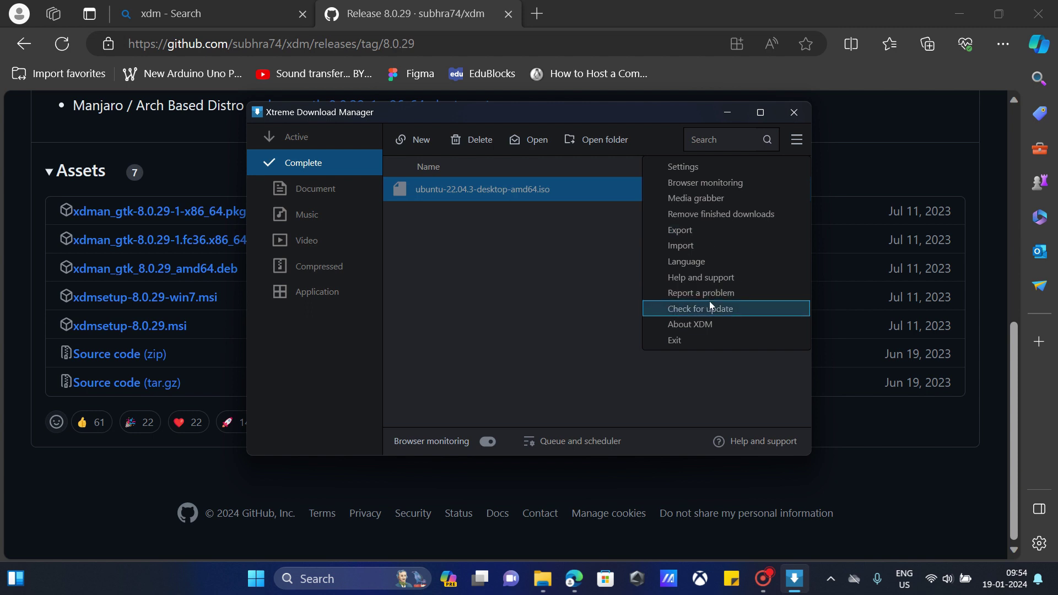
{"action": "left_click", "coordinate": [689, 168]}
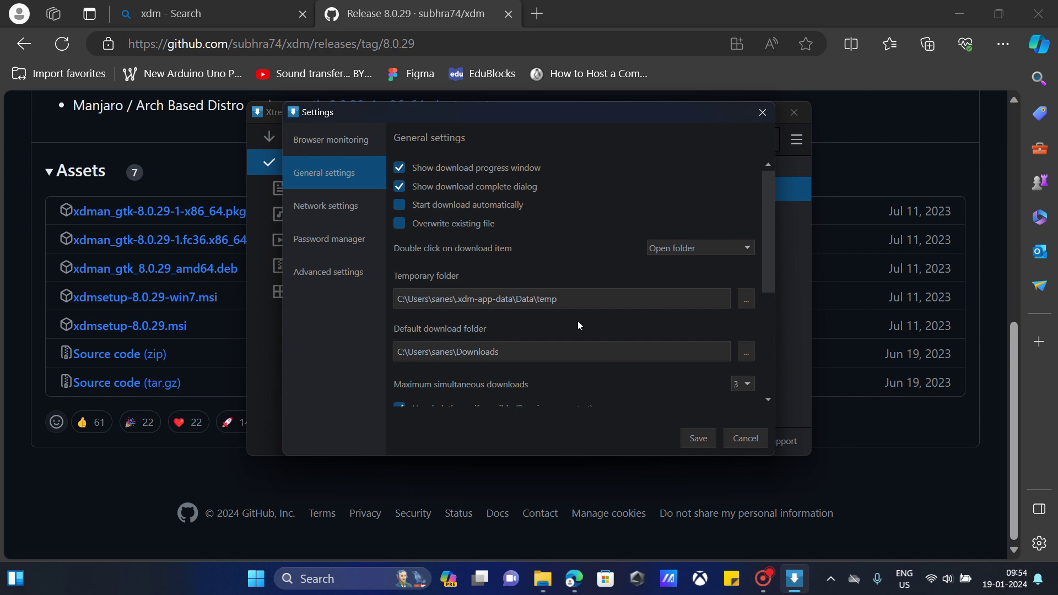
{"action": "left_click", "coordinate": [298, 208]}
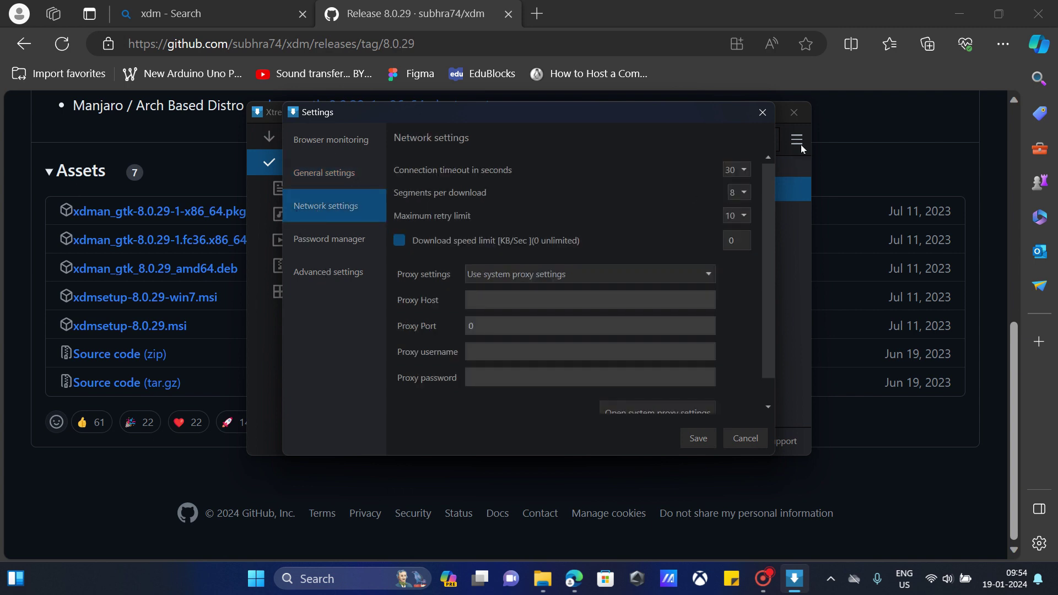
{"action": "left_click", "coordinate": [765, 114]}
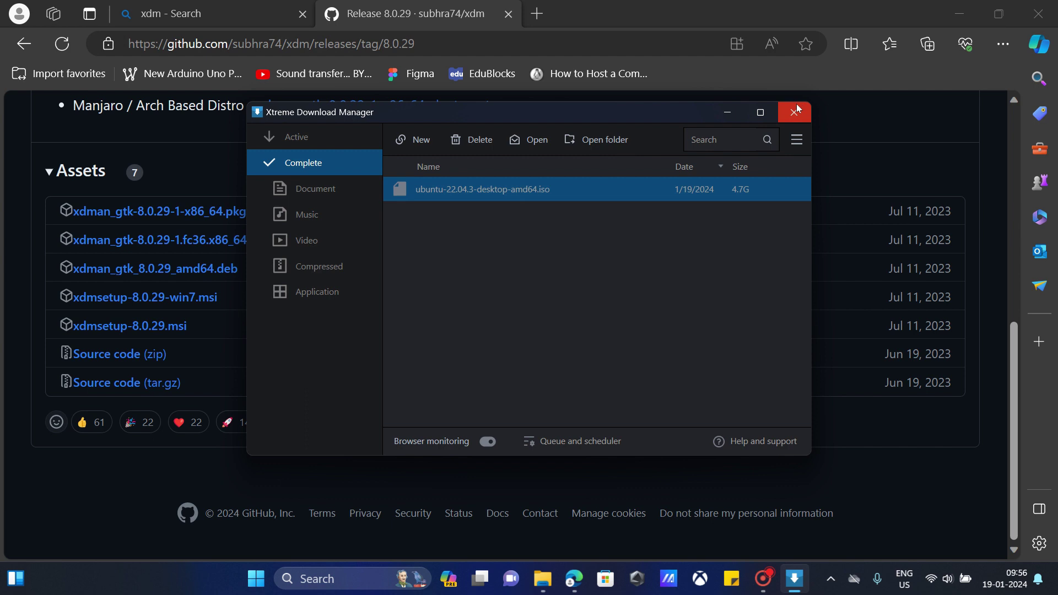
{"action": "left_click", "coordinate": [797, 109]}
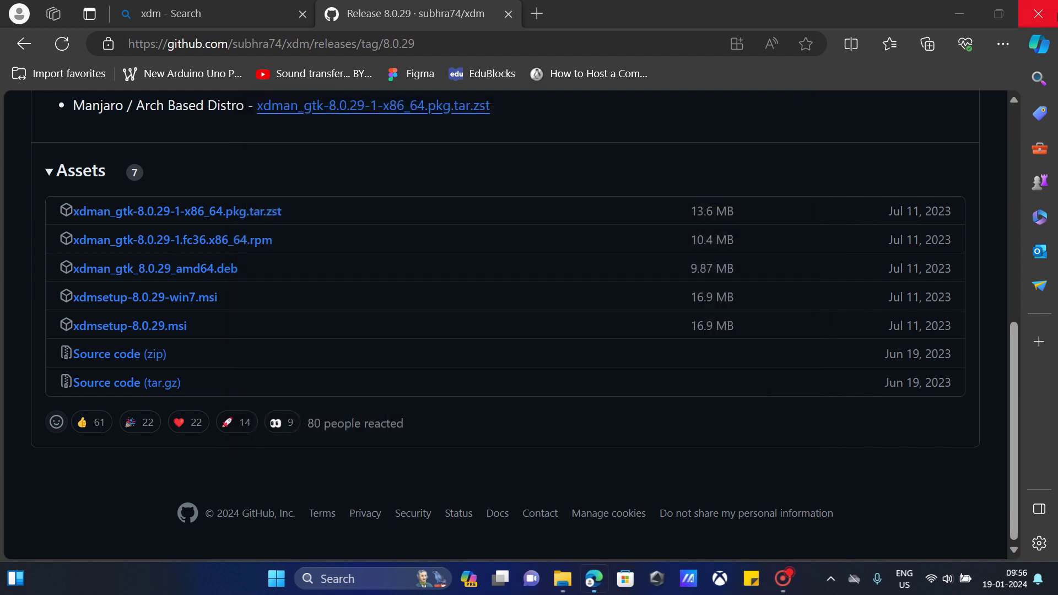
{"action": "left_click", "coordinate": [1039, 13]}
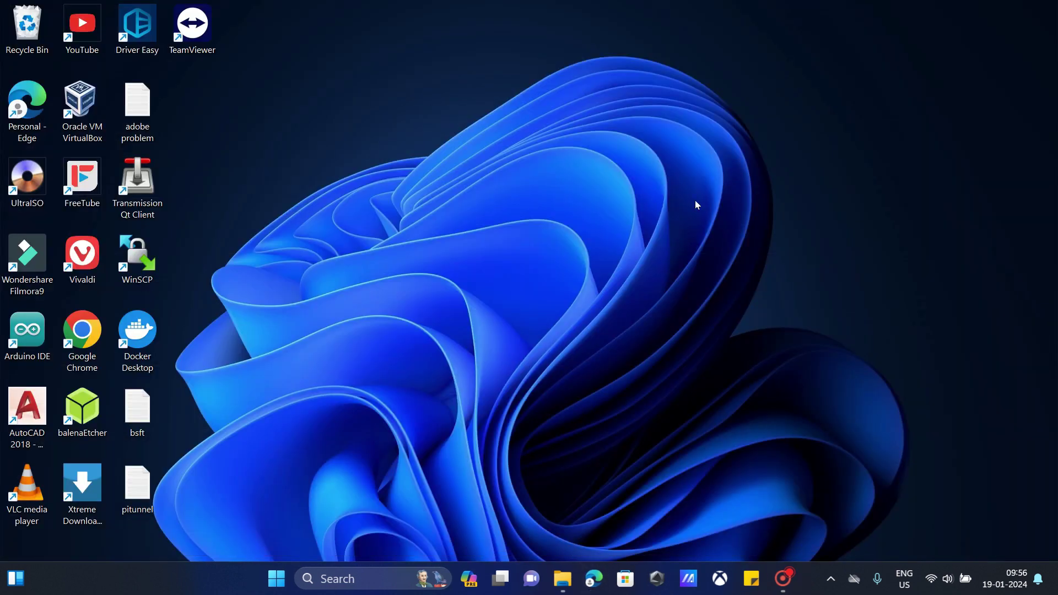